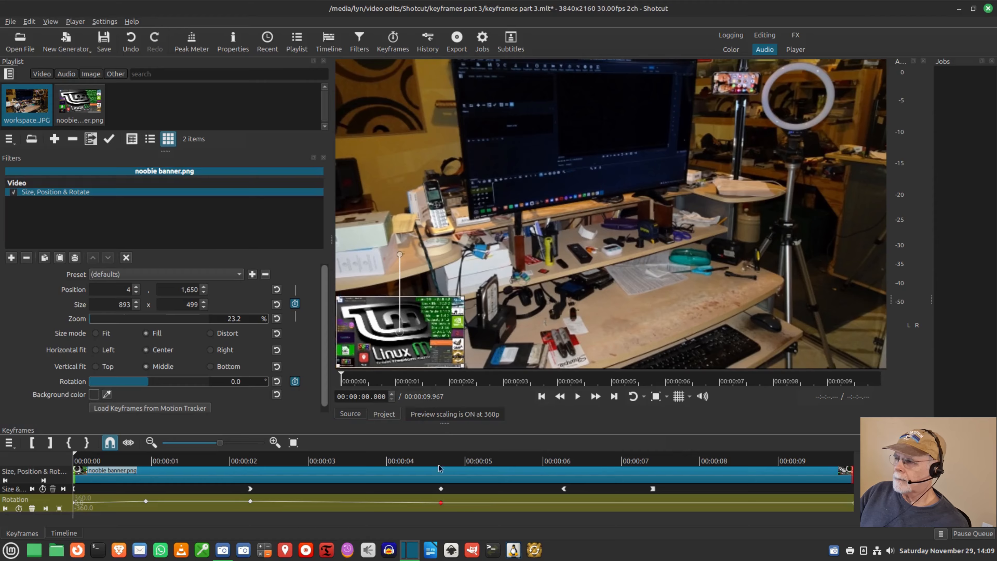
Set the banner's rotation to 0° at 00:00:00.367 with a new rotation keyframe.
left_click(102, 501)
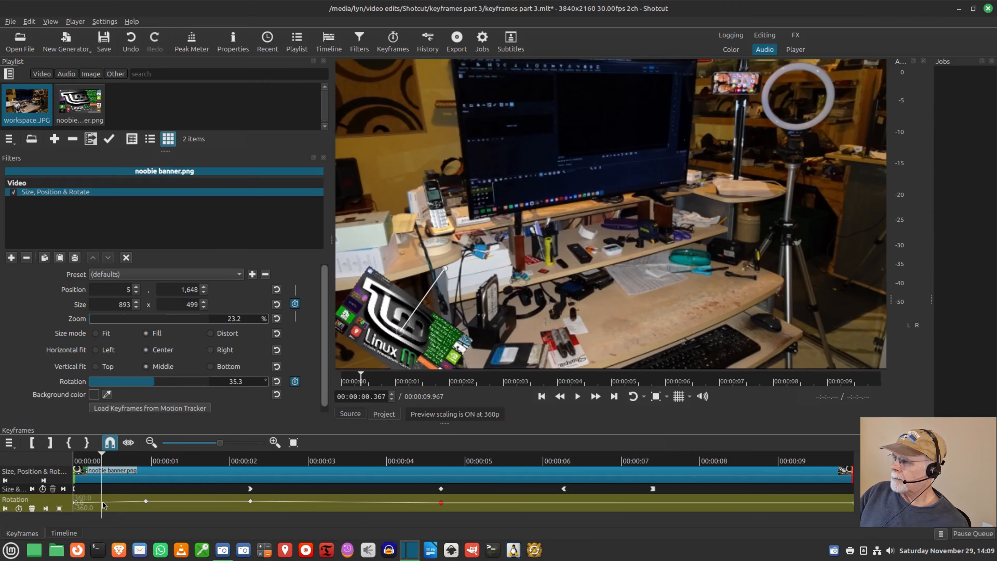
double_click(248, 386)
type("0")
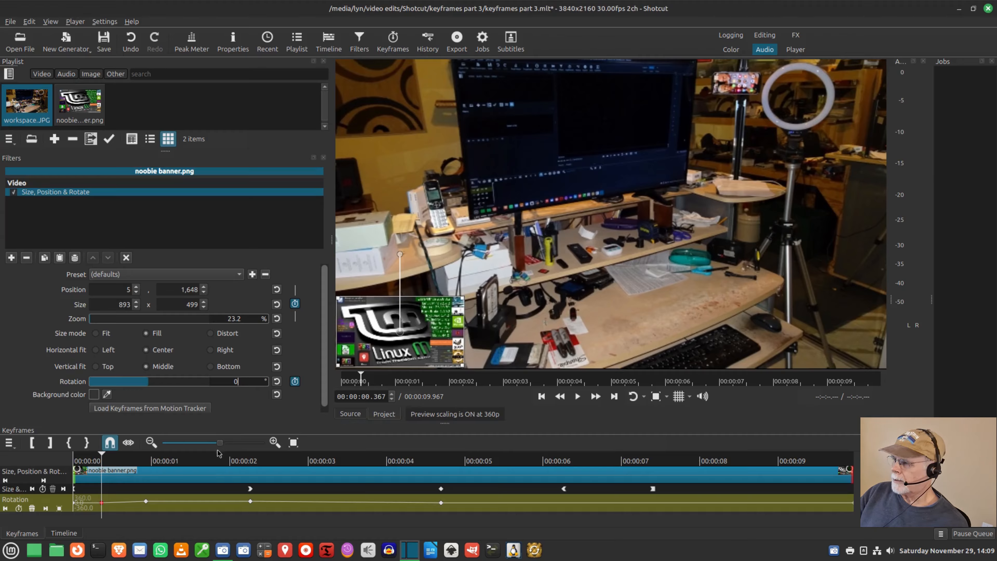
Play the clip from the beginning and replay it through to check the banner's movement and rotation.
left_click(541, 397)
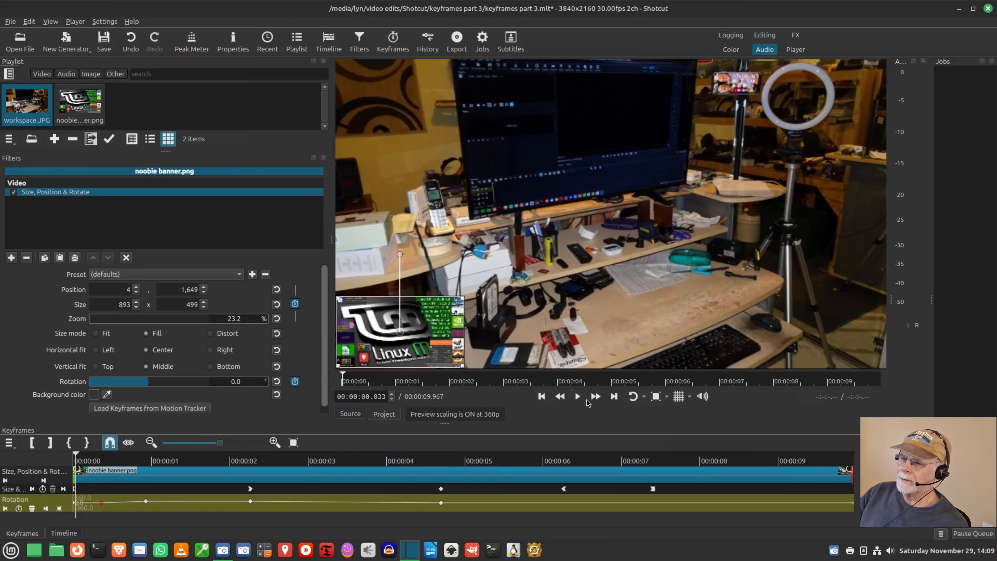
left_click(577, 397)
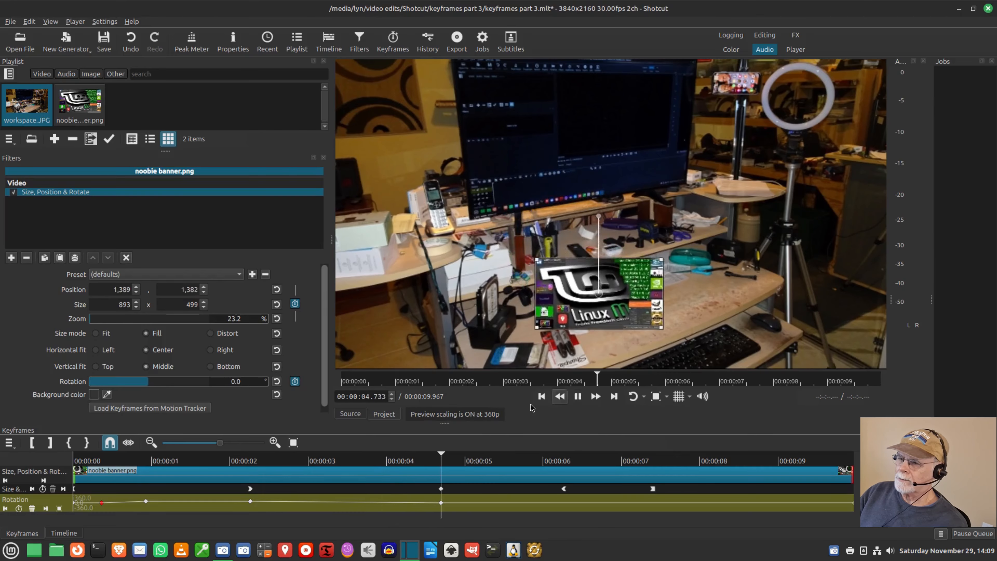
left_click(542, 397)
left_click(542, 397)
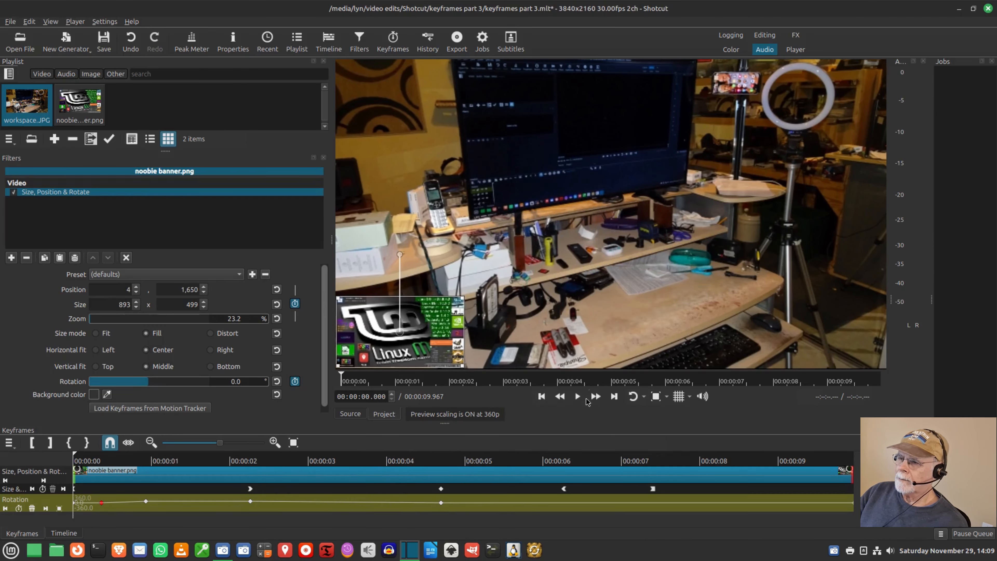
left_click(578, 396)
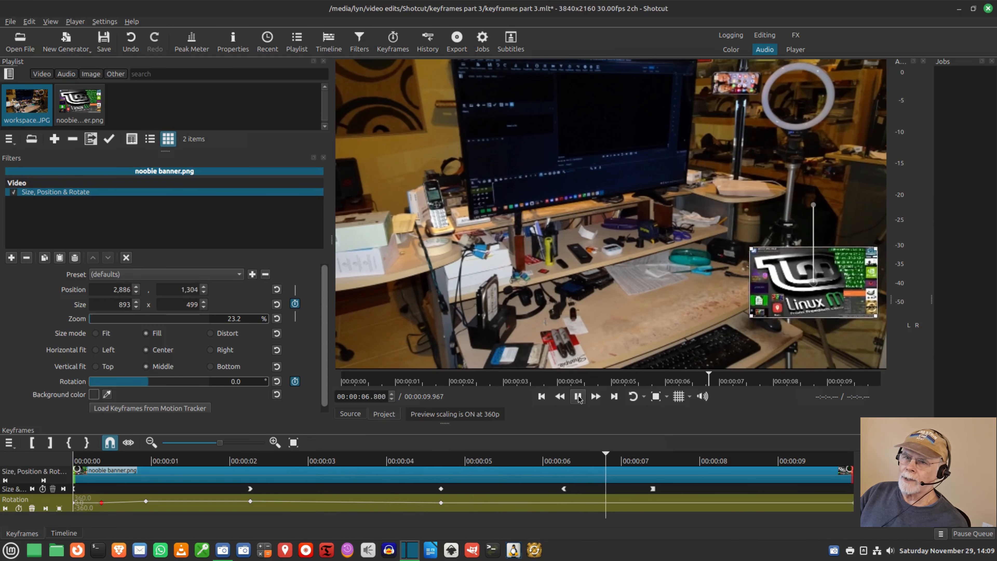
Move the last two size and position keyframes to about 7.0 and 8.5 seconds and play the clip to its end.
left_click(562, 490)
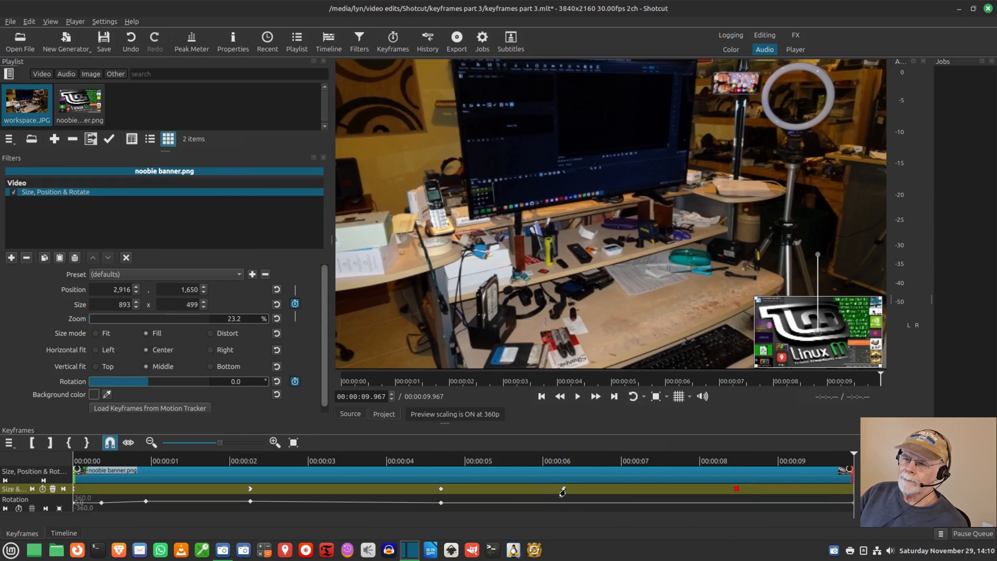
mouse_move(562, 493)
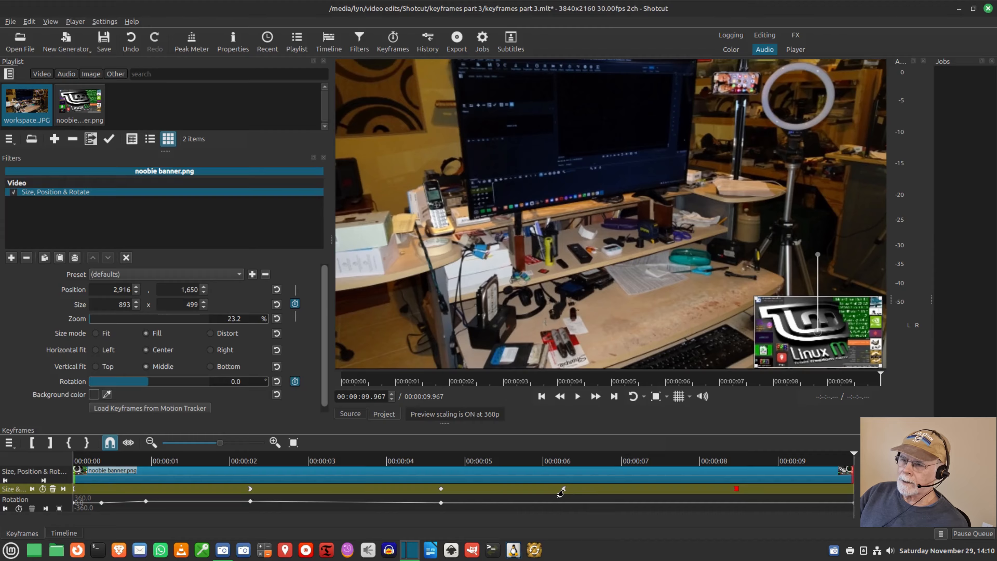
left_click_drag(561, 492, 619, 488)
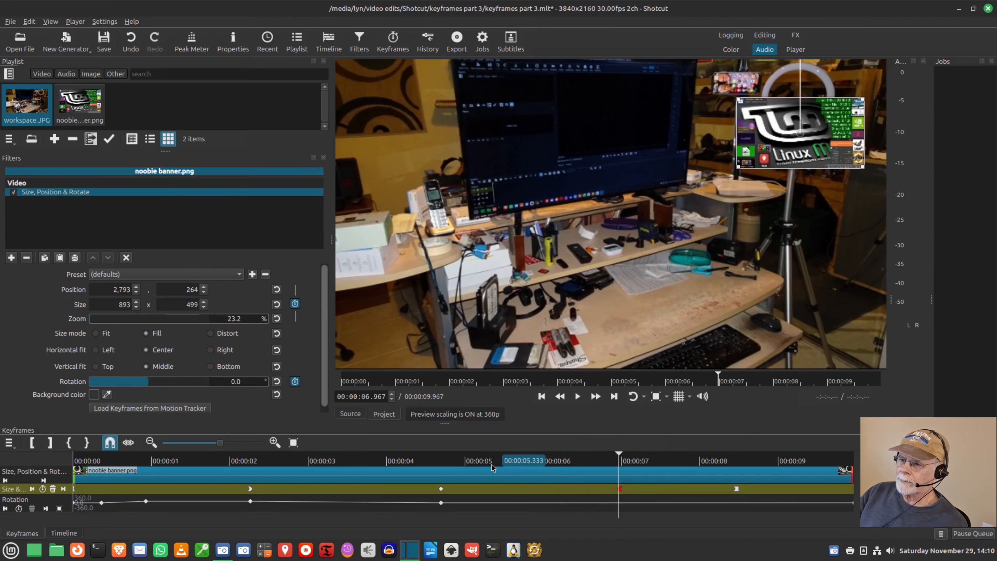
left_click(576, 397)
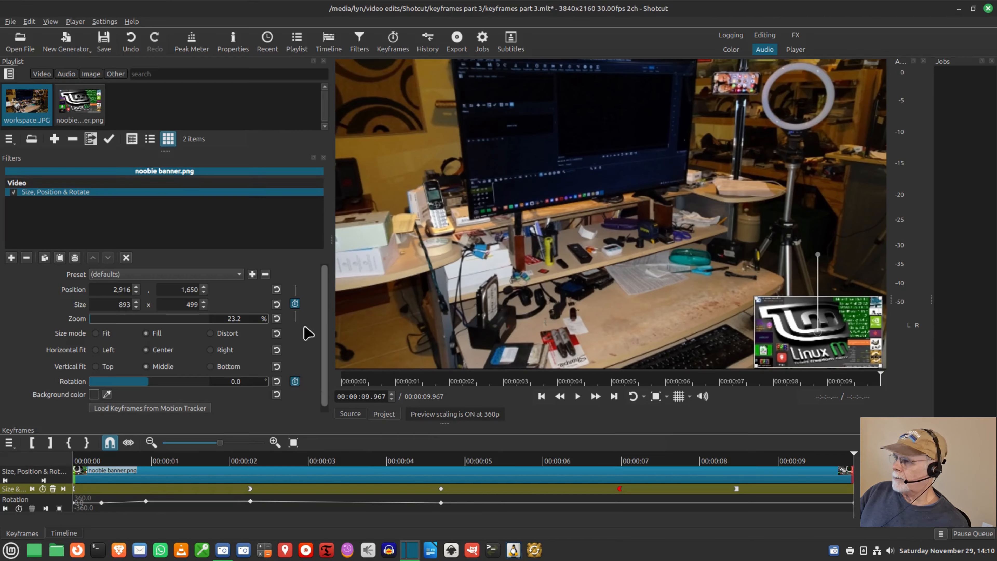
Start turning off keyframes for position and size, but decline the removal of all keyframes.
left_click(294, 304)
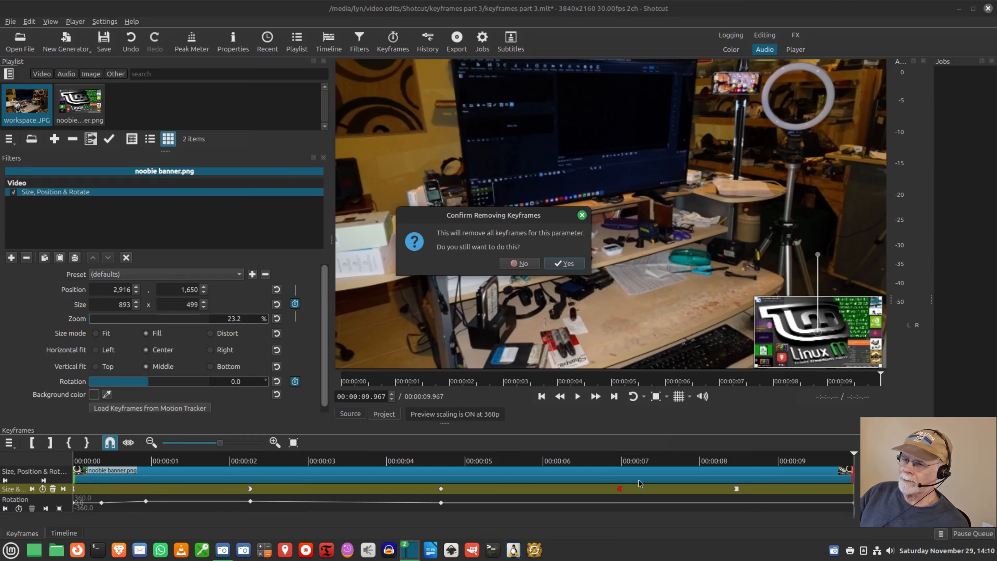
left_click(526, 267)
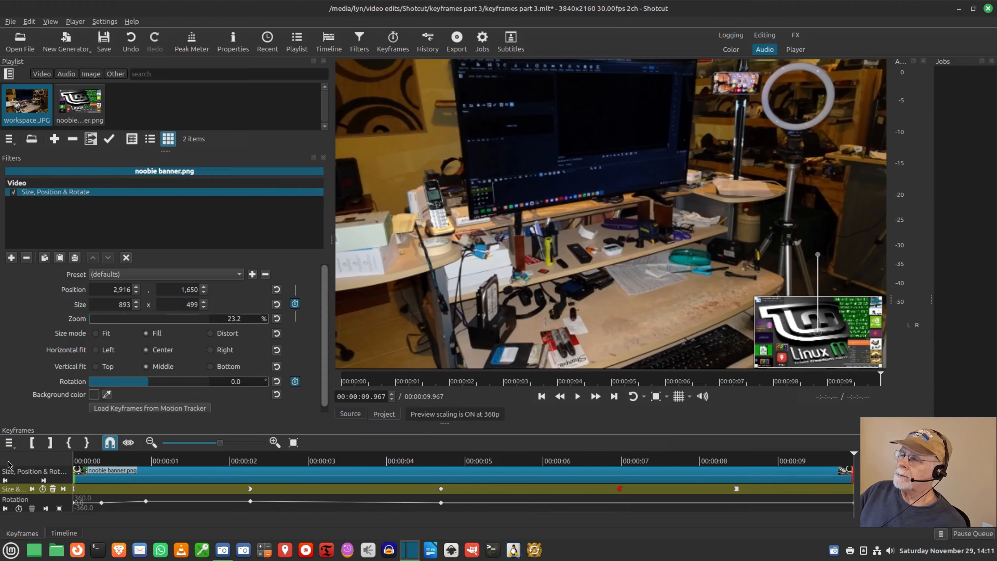
Add a Text: Rich filter to the banner clip with the text "This is a test" and center-align it.
left_click(11, 257)
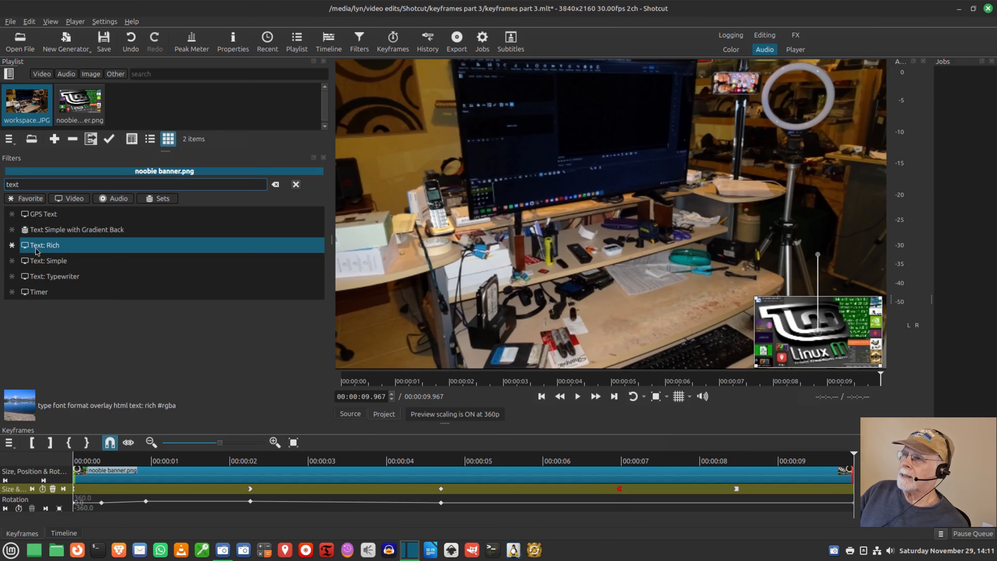
left_click(39, 246)
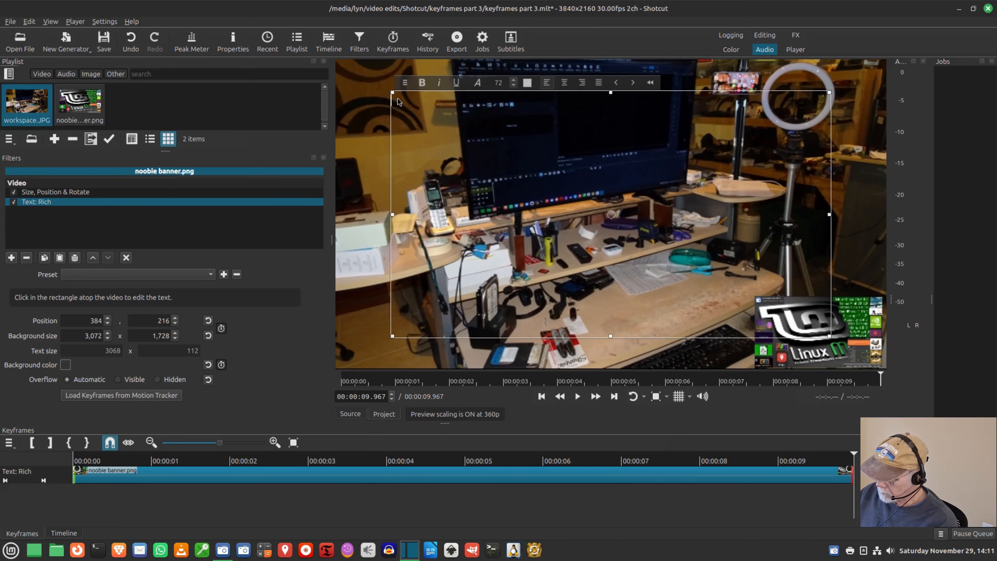
type("Th")
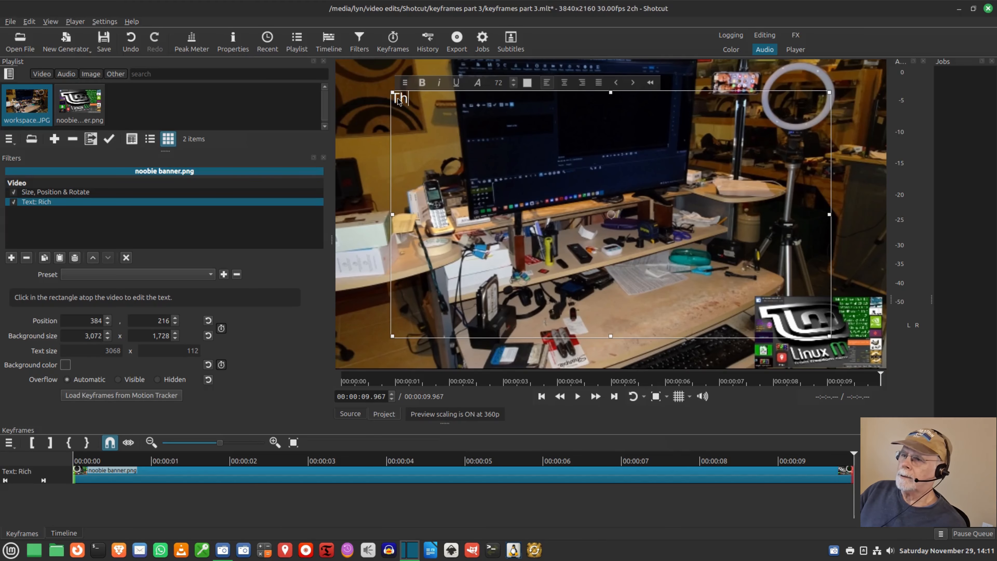
type("is is a test")
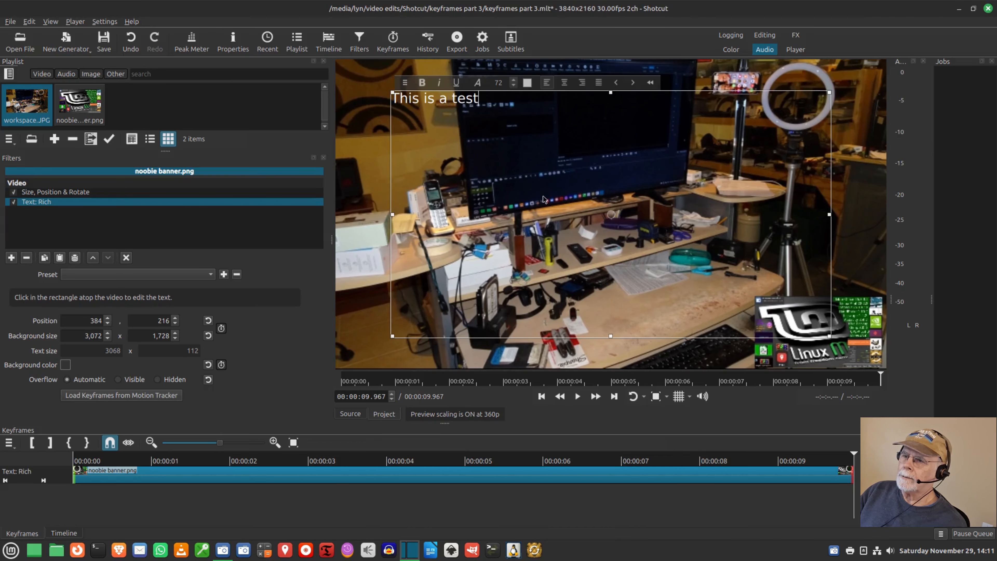
left_click(565, 86)
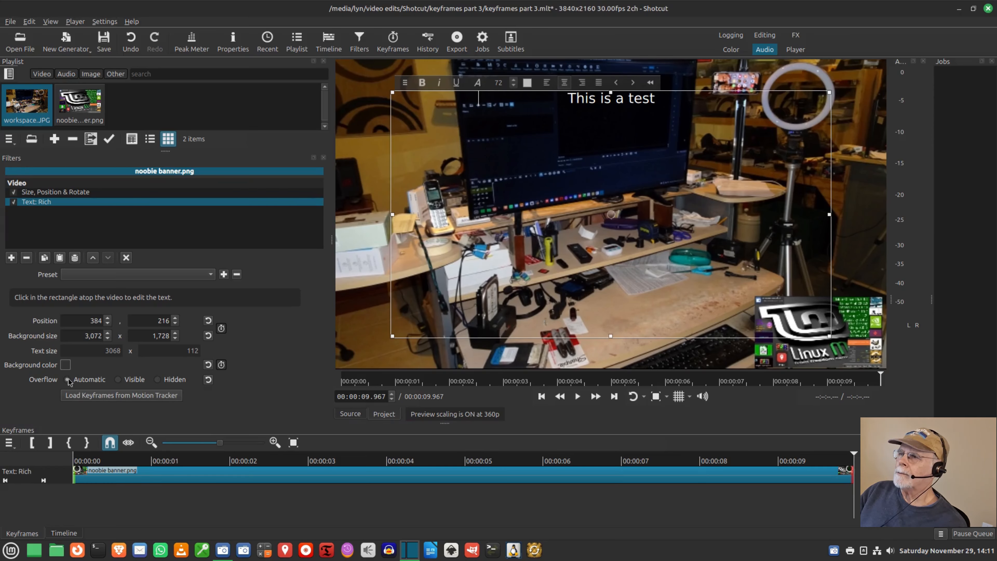
Set the text filter's background color to orange, #ff5500.
left_click(65, 365)
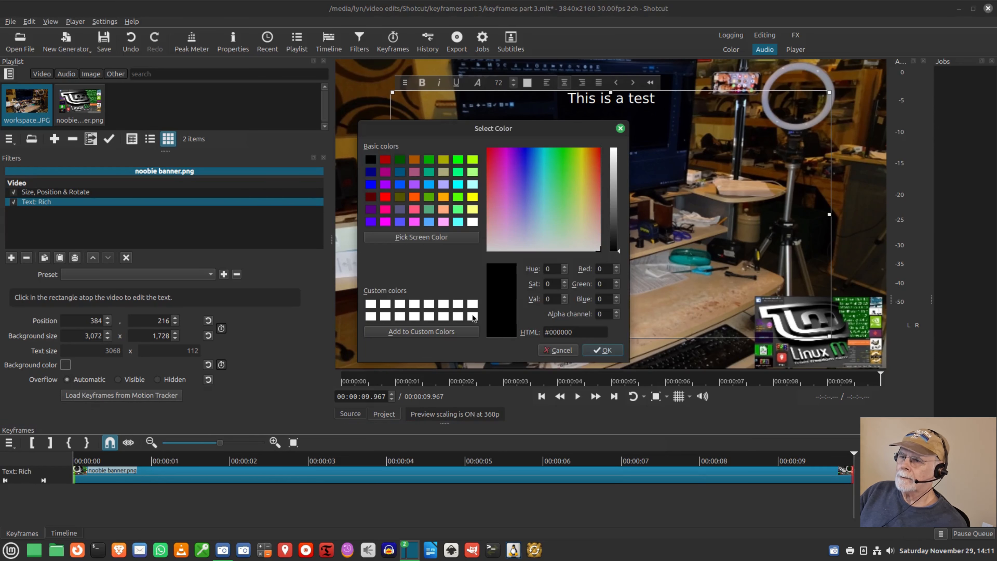
left_click(415, 199)
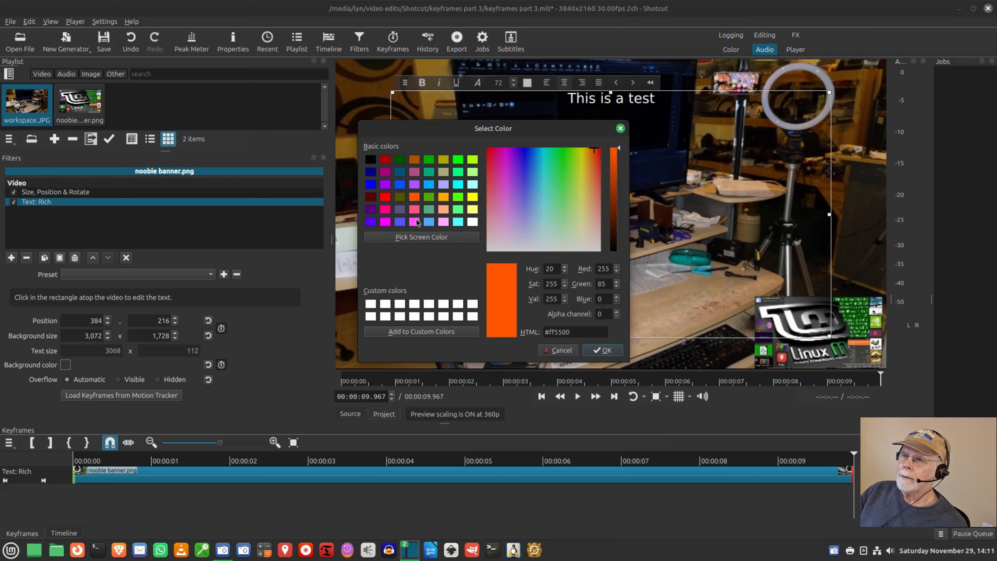
left_click(604, 350)
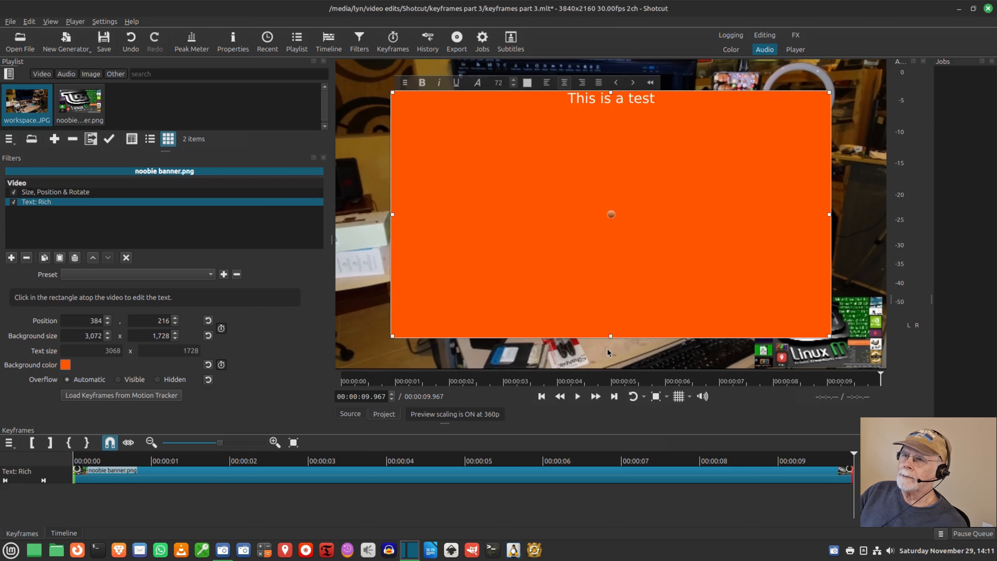
Shrink the text box to about 782 x 125 and place it over the monitor at about 1390, 263.
left_click_drag(610, 335, 614, 101)
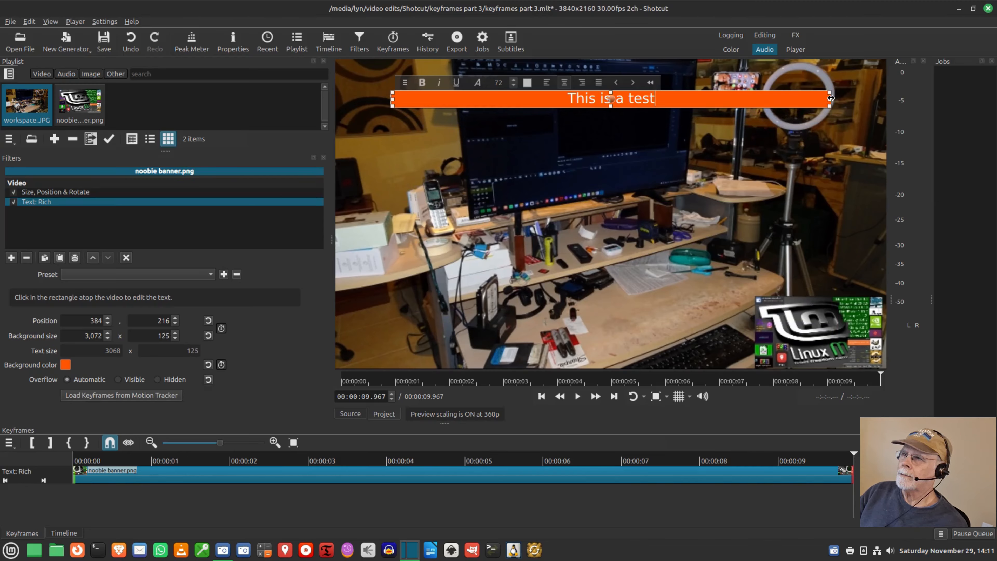
left_click_drag(829, 99, 477, 119)
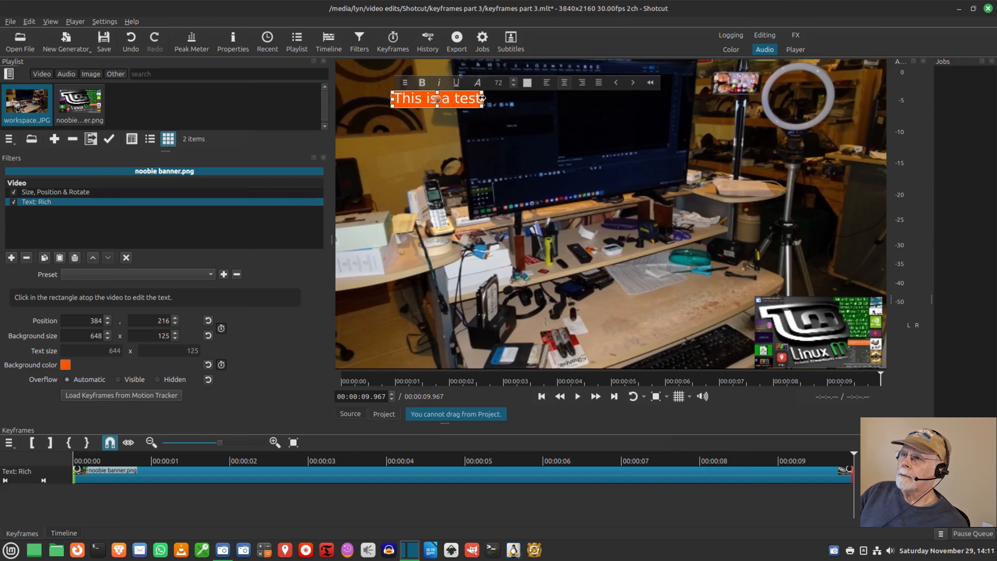
left_click_drag(482, 100, 606, 114)
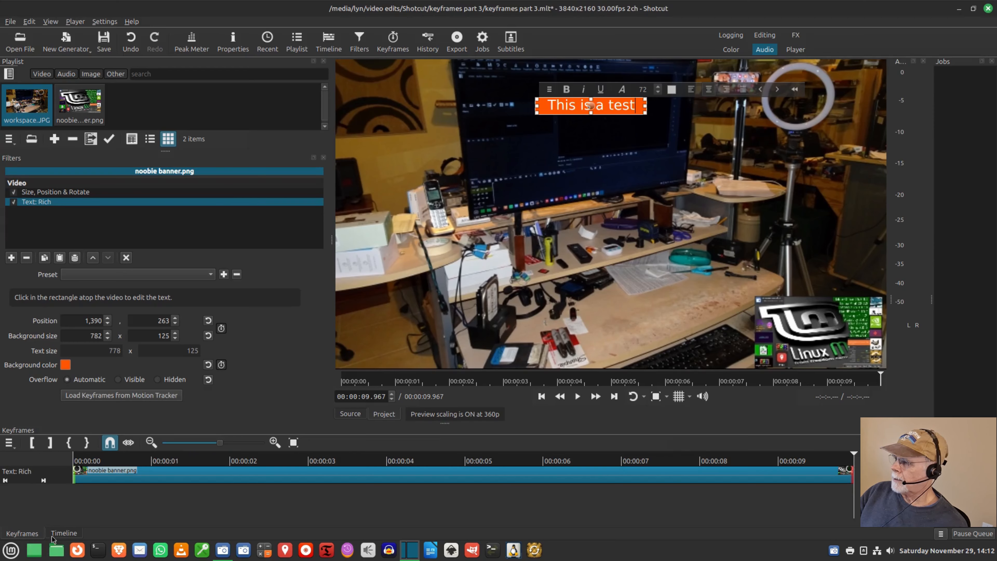
Preview the clip from the beginning to 00:00:03.733 and trim the Text: Rich filter to start at about 2.7 seconds.
left_click(541, 397)
left_click(577, 397)
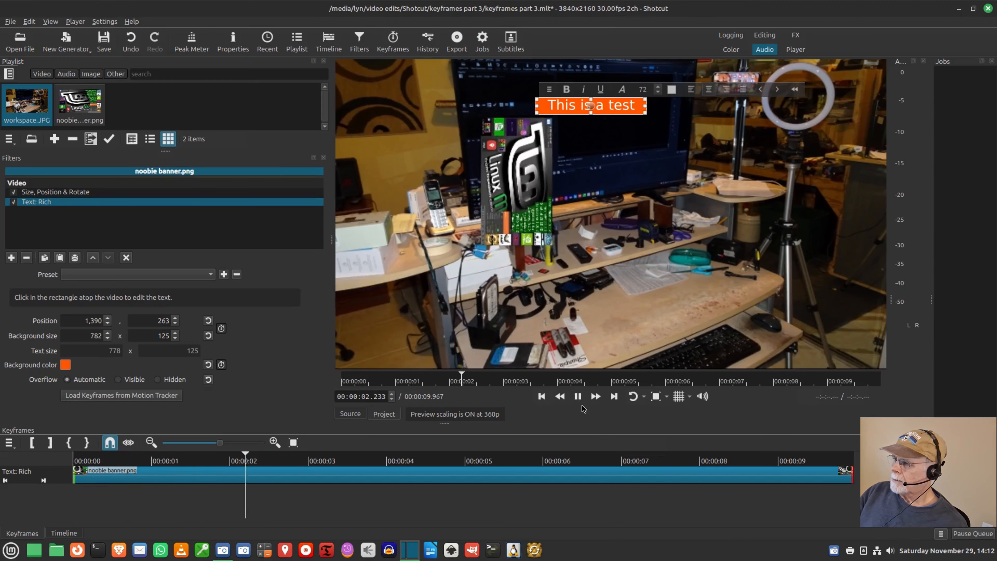
left_click(579, 398)
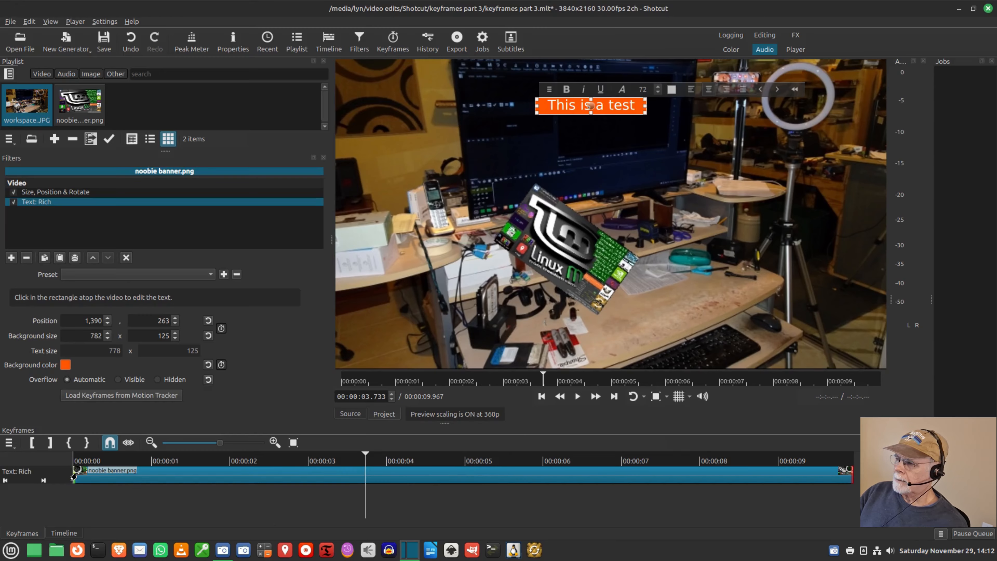
left_click_drag(74, 478, 278, 482)
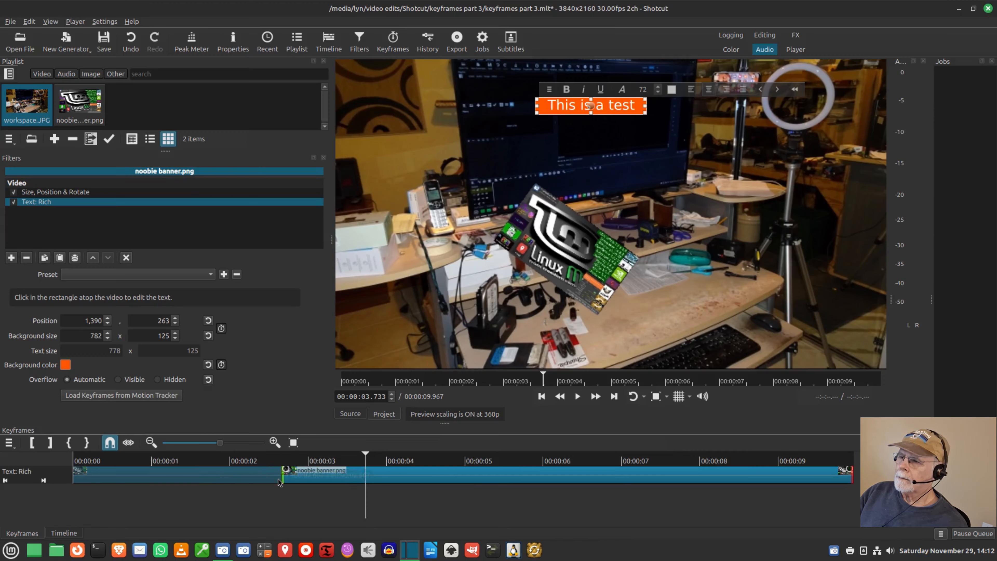
Play the clip from 00:00:02.100 to check the text timing and stop playback at 00:00:06.433.
left_click(238, 462)
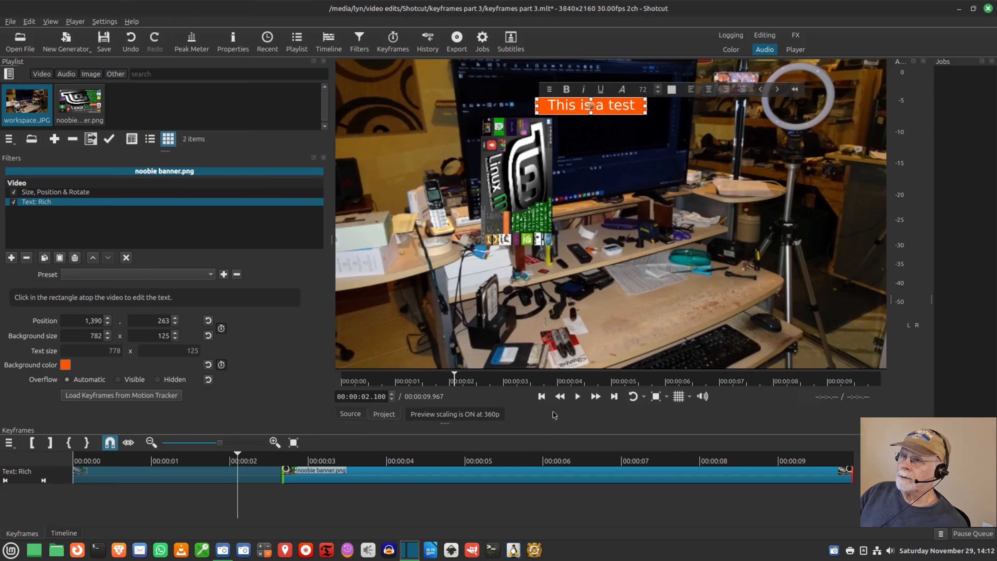
left_click(579, 397)
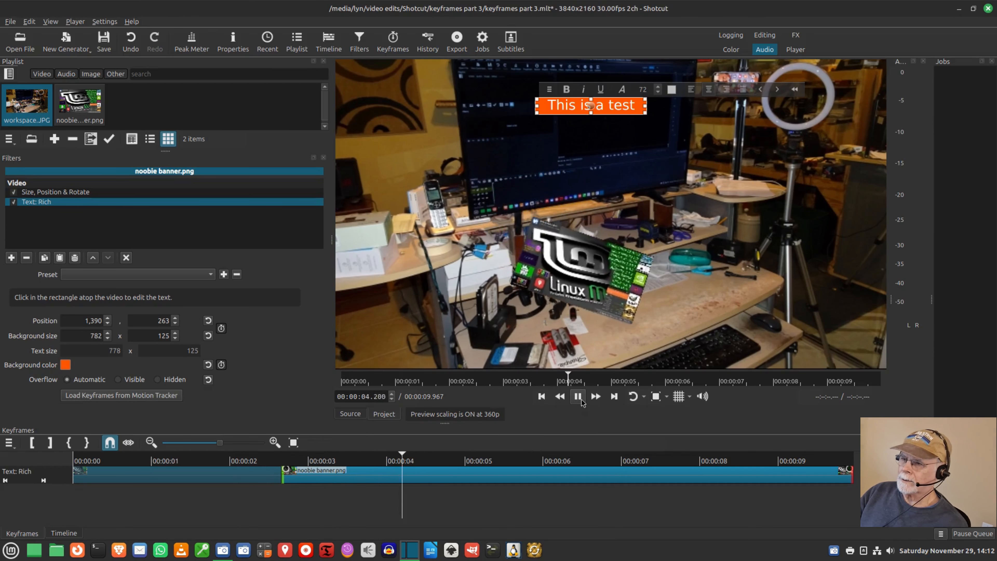
left_click(581, 400)
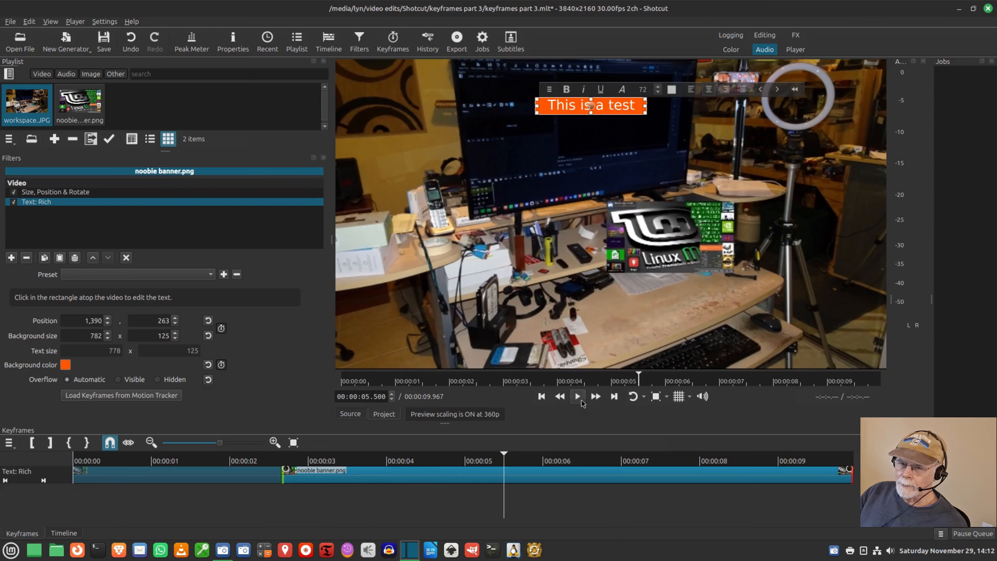
left_click(578, 397)
left_click(578, 397)
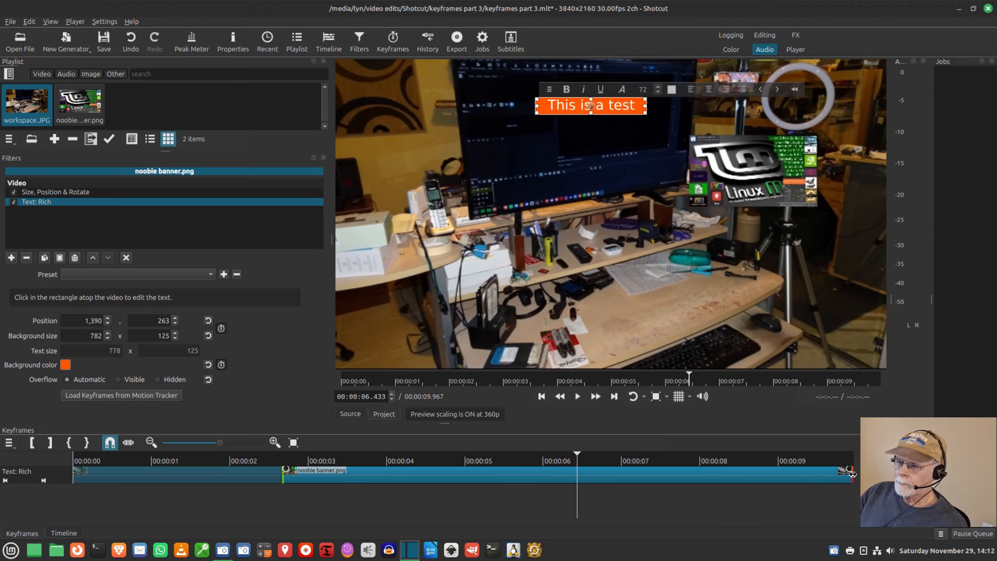
Trim the text filter's end to 00:00:06.433 and give it a 0.5-second fade-out and a 0.367-second fade-in.
left_click_drag(852, 474, 526, 483)
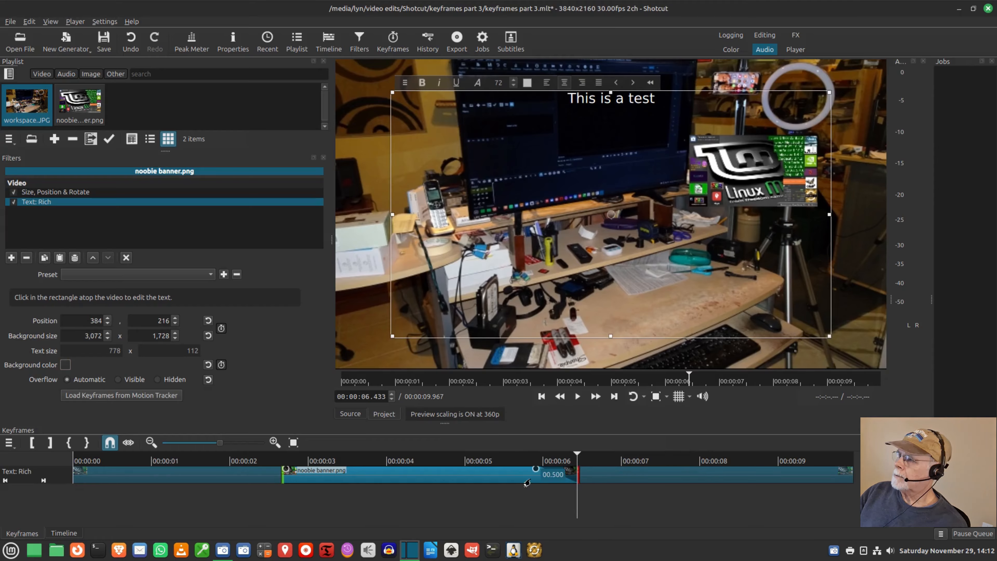
left_click_drag(285, 470, 315, 475)
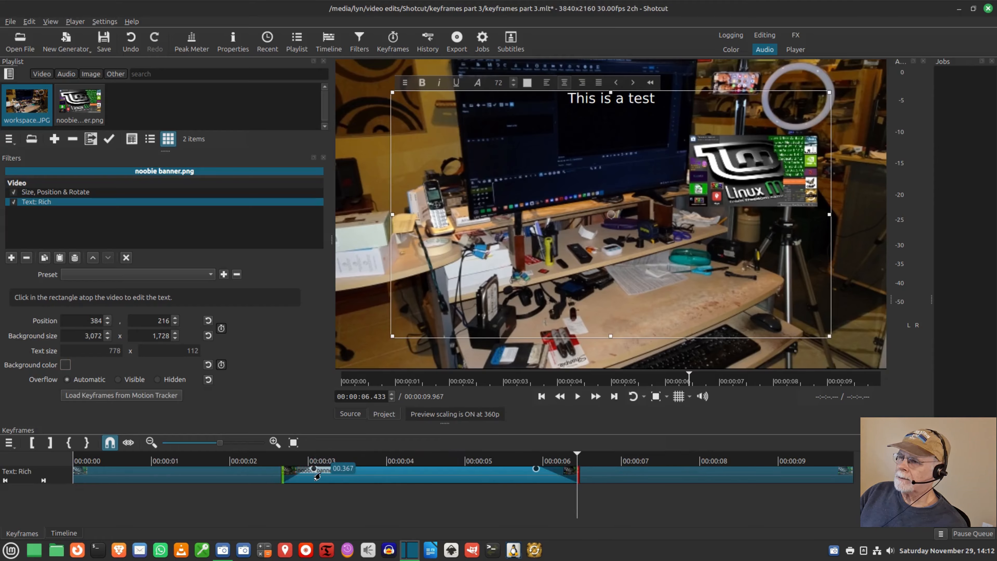
left_click(125, 259)
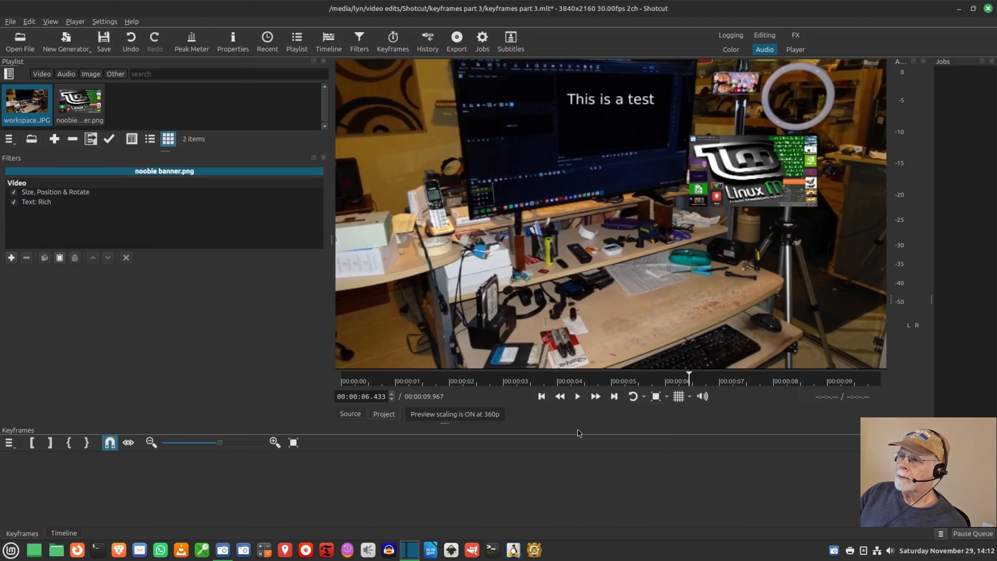
Play the whole clip to check the text fades, return to the beginning and reselect the Text: Rich filter.
left_click(542, 396)
left_click(576, 398)
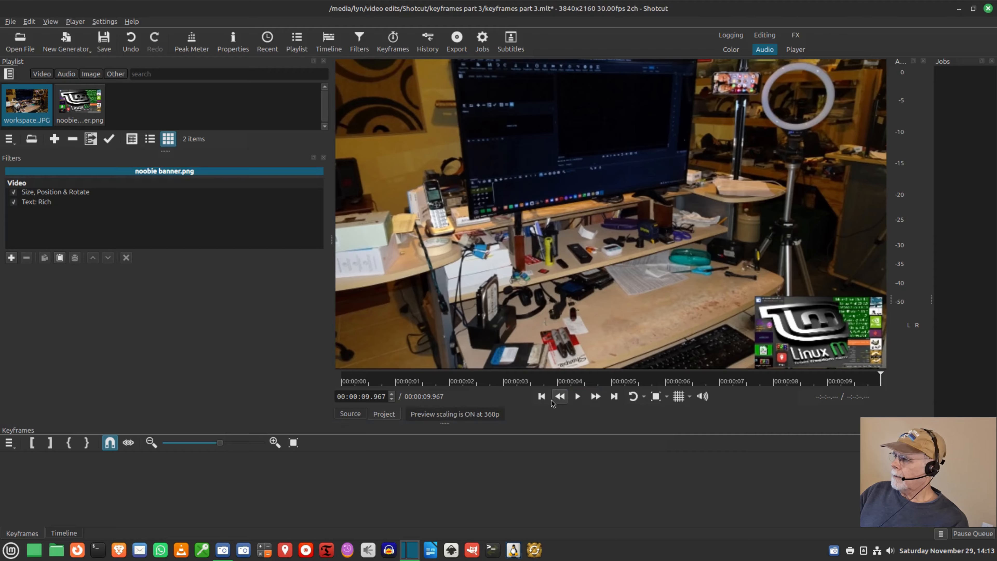
left_click(542, 398)
left_click(39, 202)
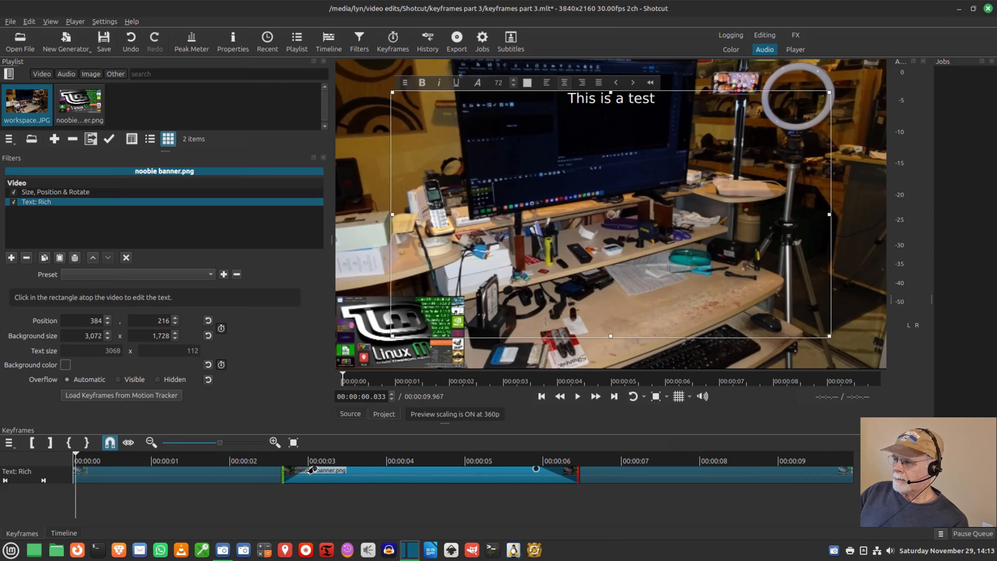
Remove the fade-in and fade-out from the Text: Rich filter and start playback from the beginning.
left_click_drag(313, 469, 269, 464)
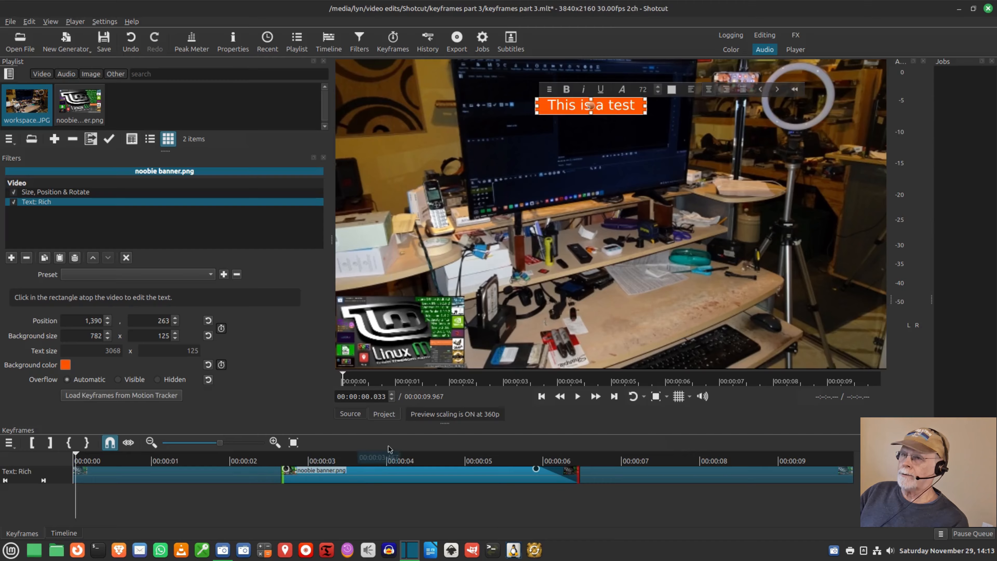
left_click_drag(534, 471, 584, 467)
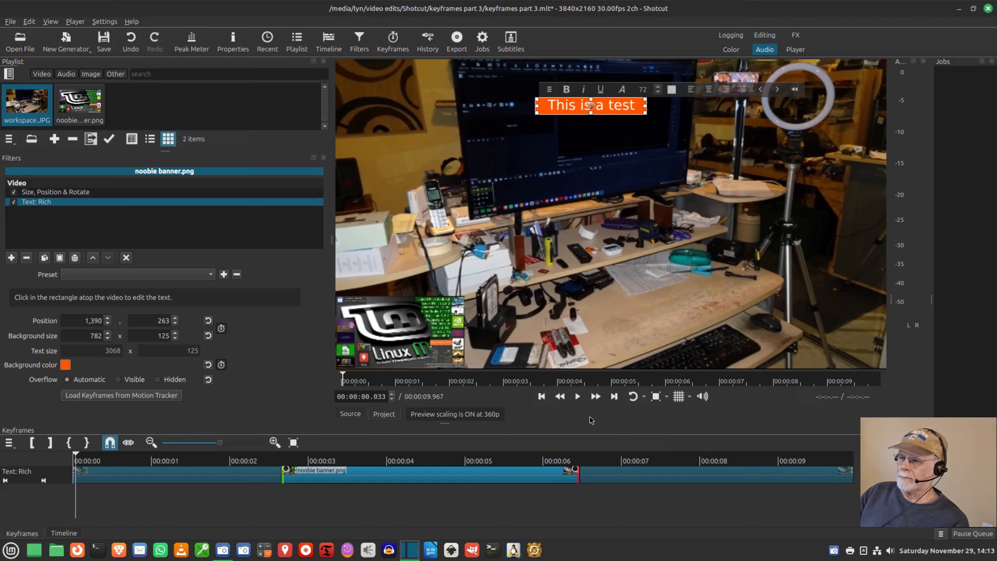
left_click(542, 396)
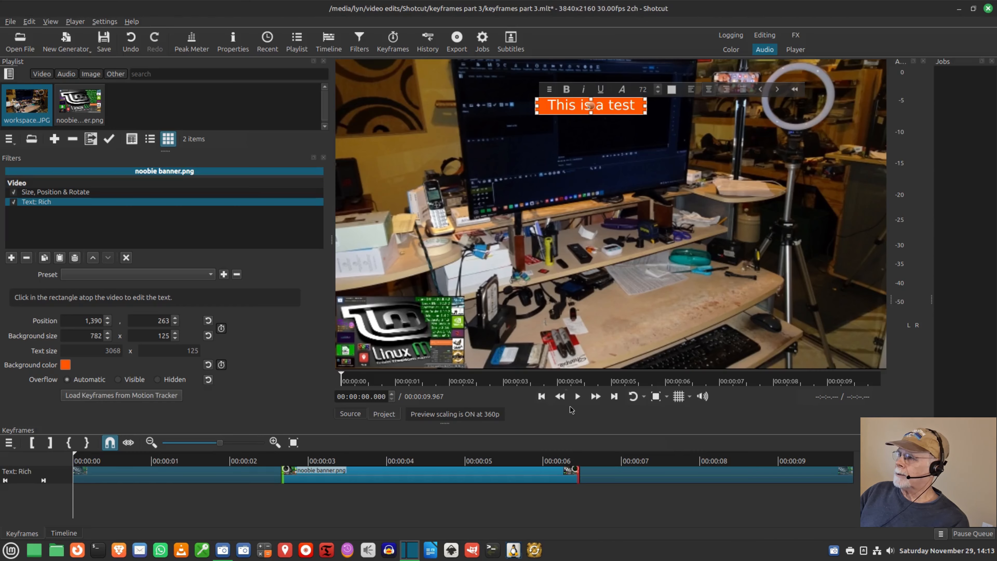
left_click(577, 396)
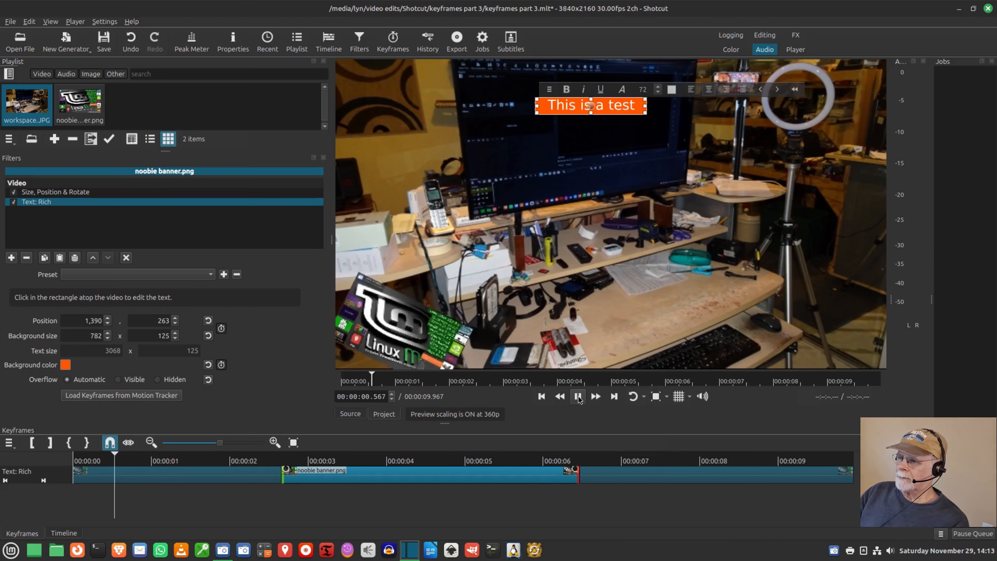
Deselect the text filter, play the whole clip from the beginning without the editing overlay, and return to the start.
left_click(126, 258)
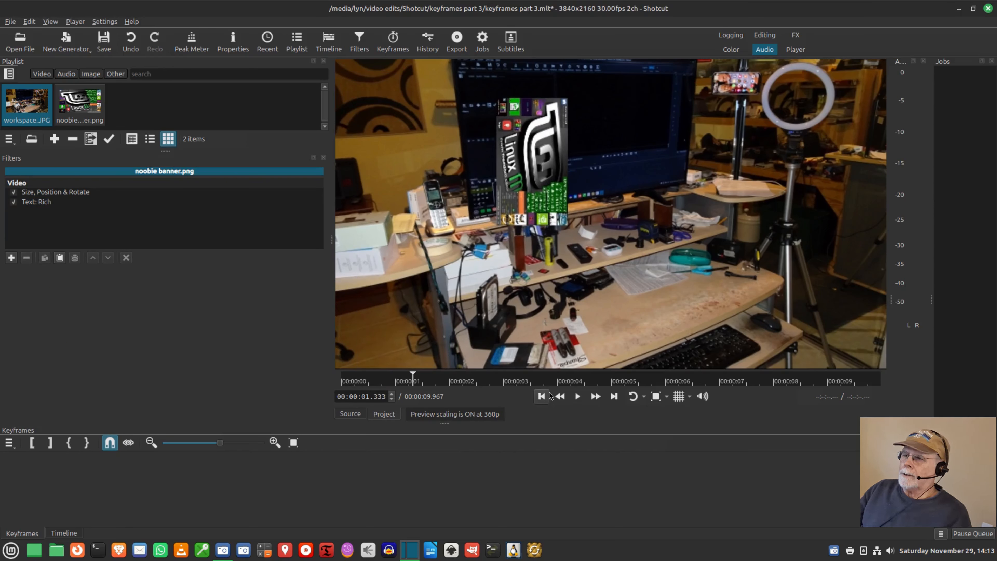
left_click(542, 396)
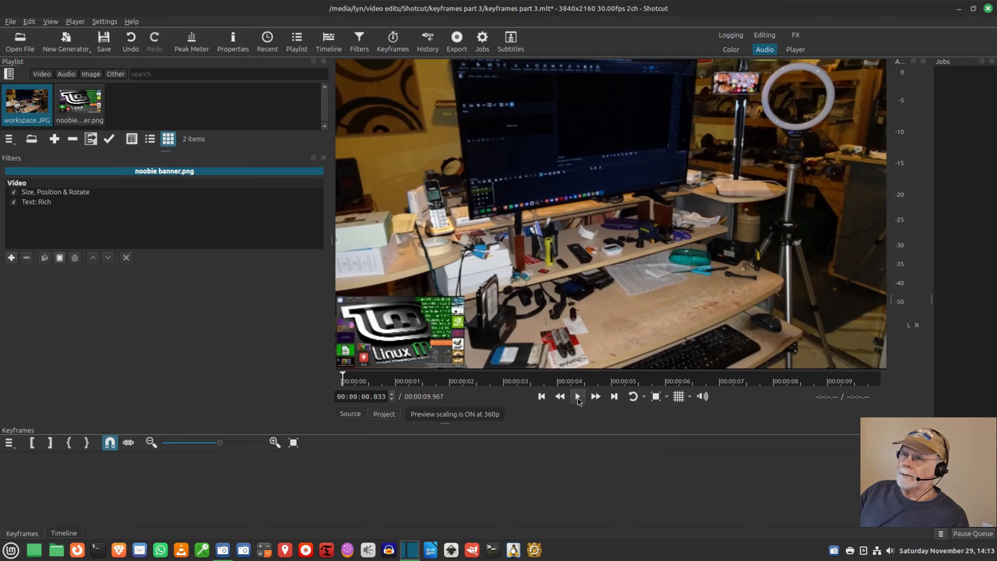
left_click(577, 397)
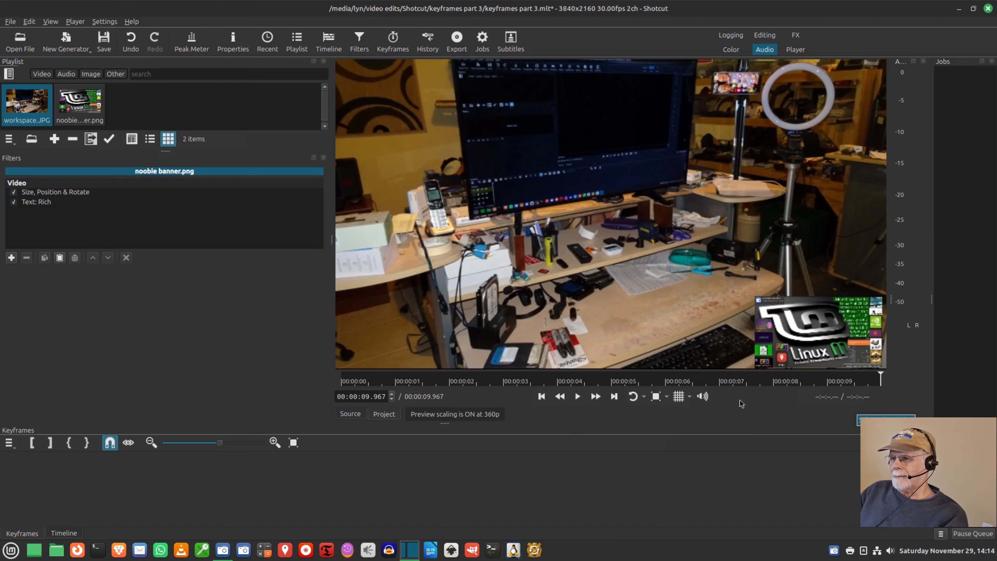
left_click(541, 396)
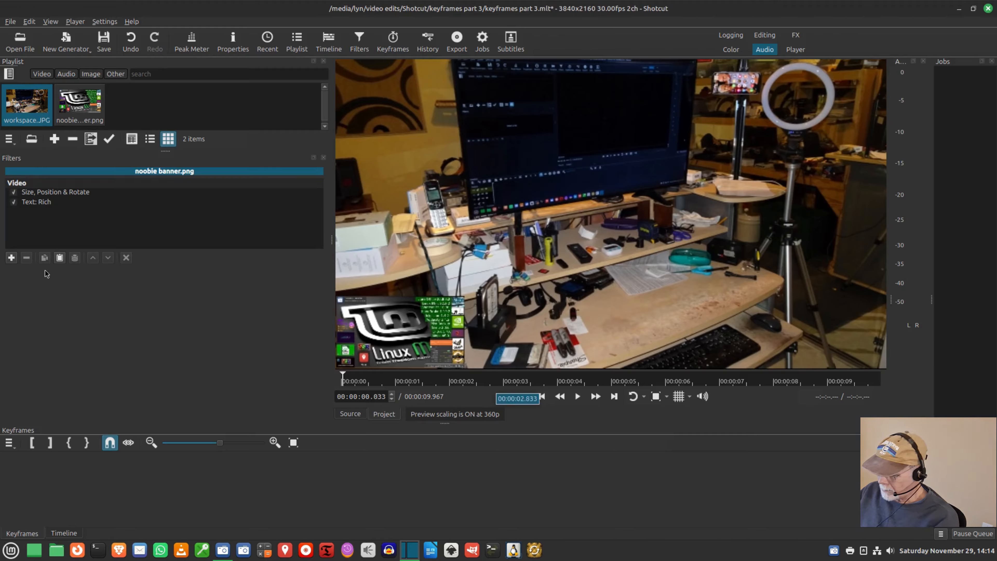
Search the filters for "opac" and add the Opacity filter to noobie banner.png.
left_click(11, 257)
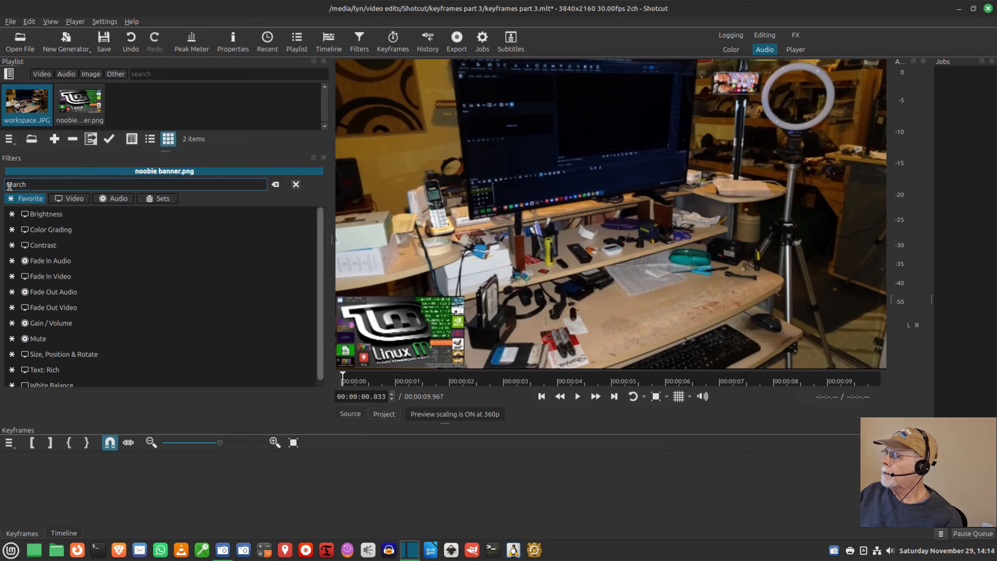
type("opa")
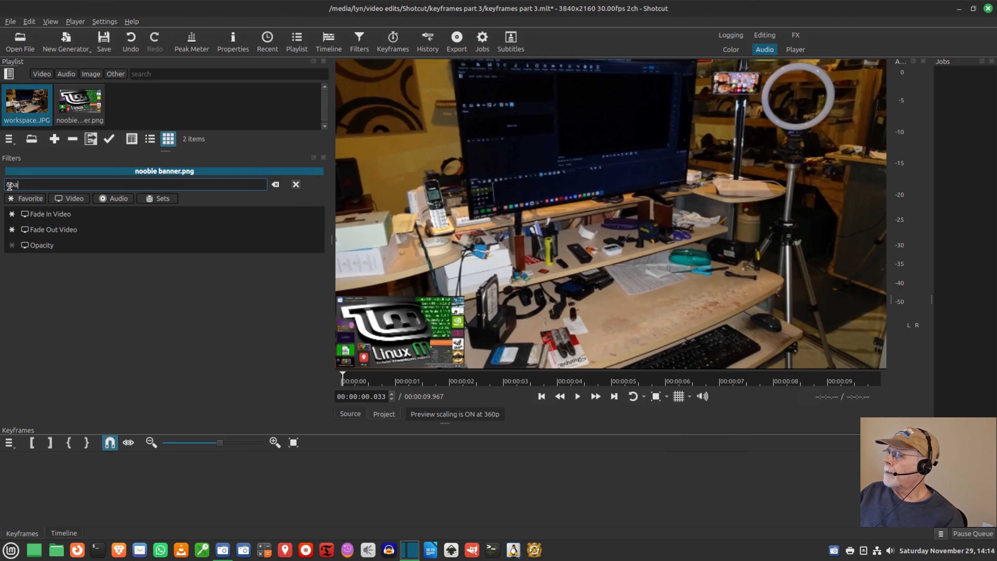
type("c")
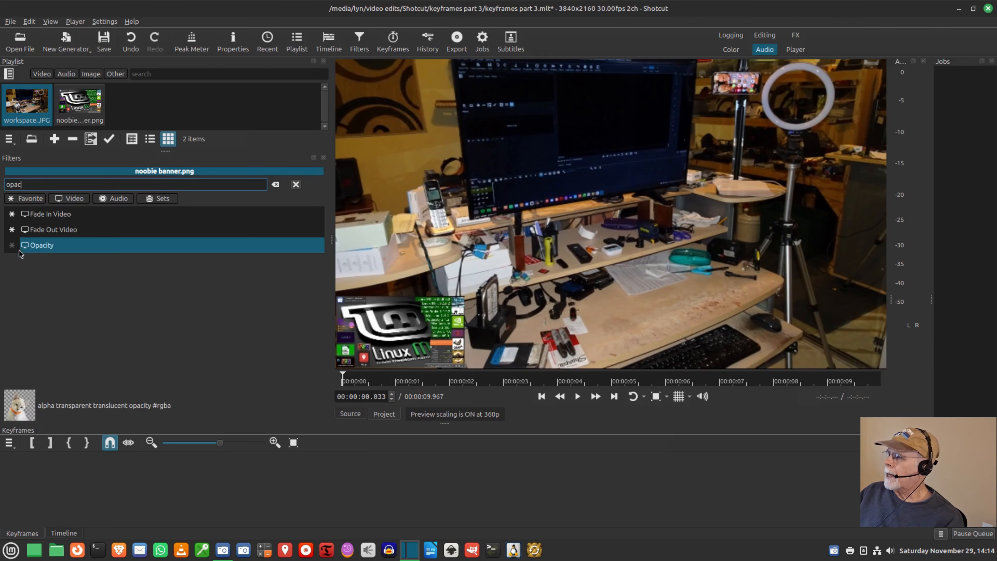
left_click(49, 247)
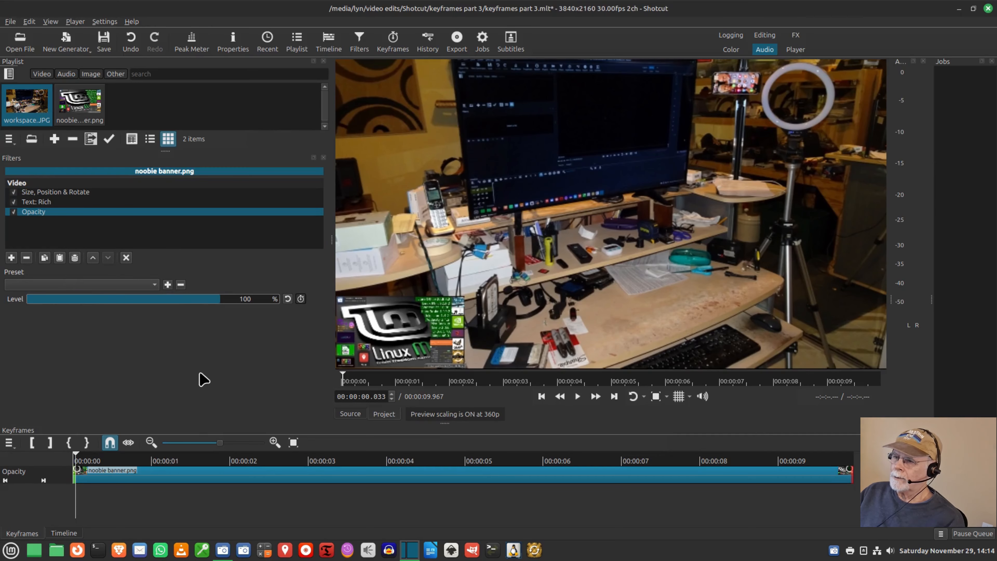
Deselect the Opacity filter, play the clip with it at its default level, and return to the beginning.
left_click(126, 259)
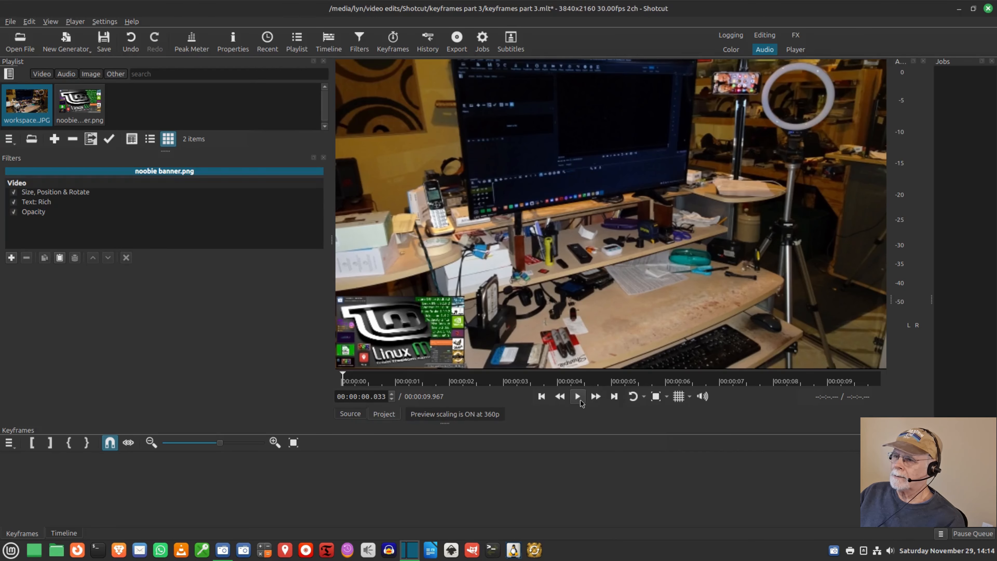
left_click(578, 398)
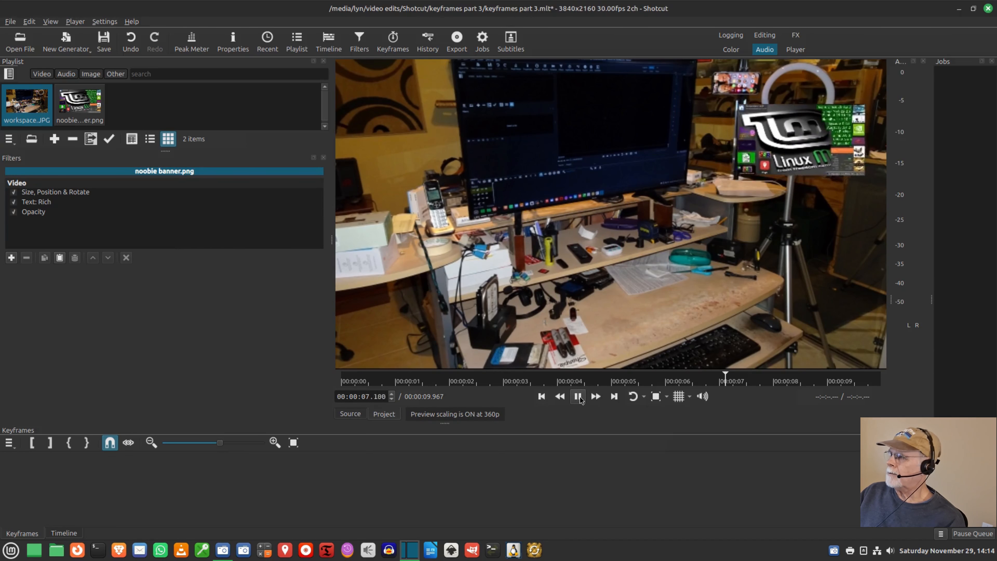
left_click(541, 396)
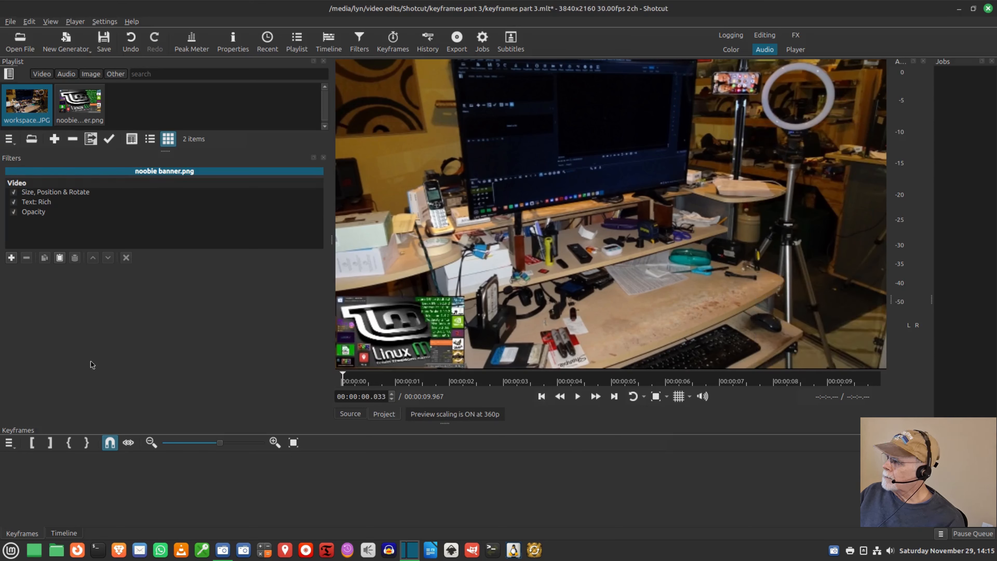
Set the Opacity filter's level to 32% and play the whole clip with the filter deselected to check the banner's transparency.
left_click(42, 212)
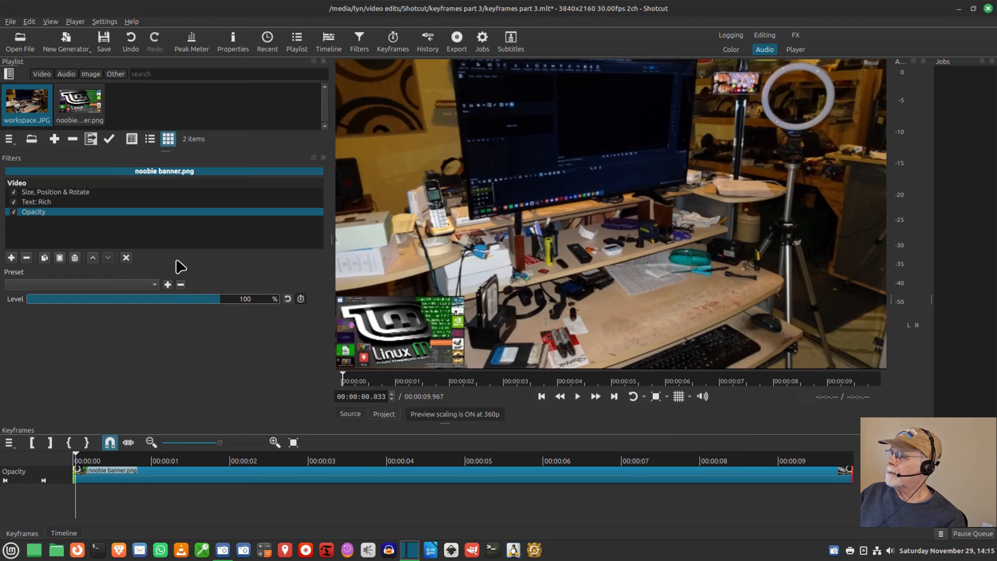
left_click(90, 299)
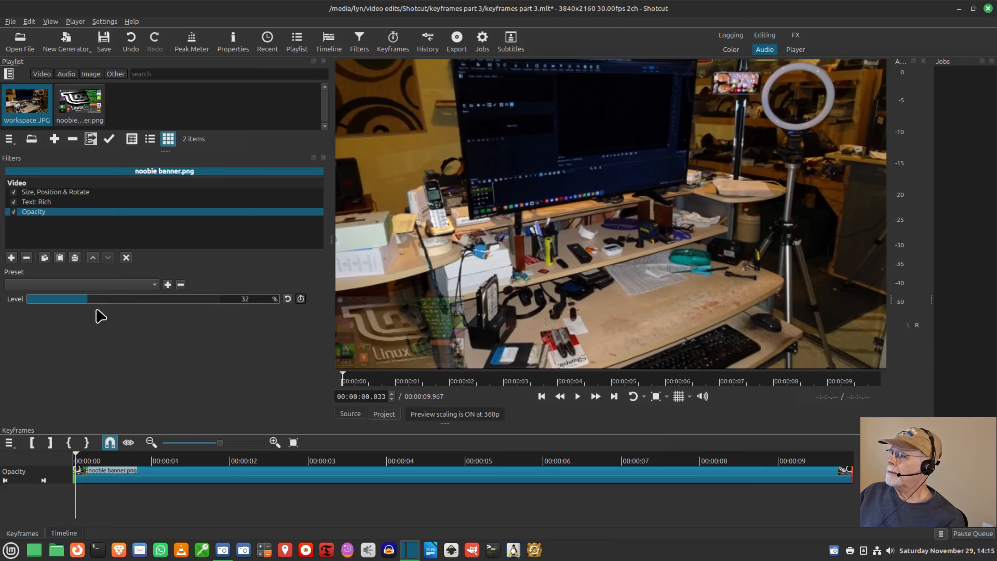
left_click(541, 396)
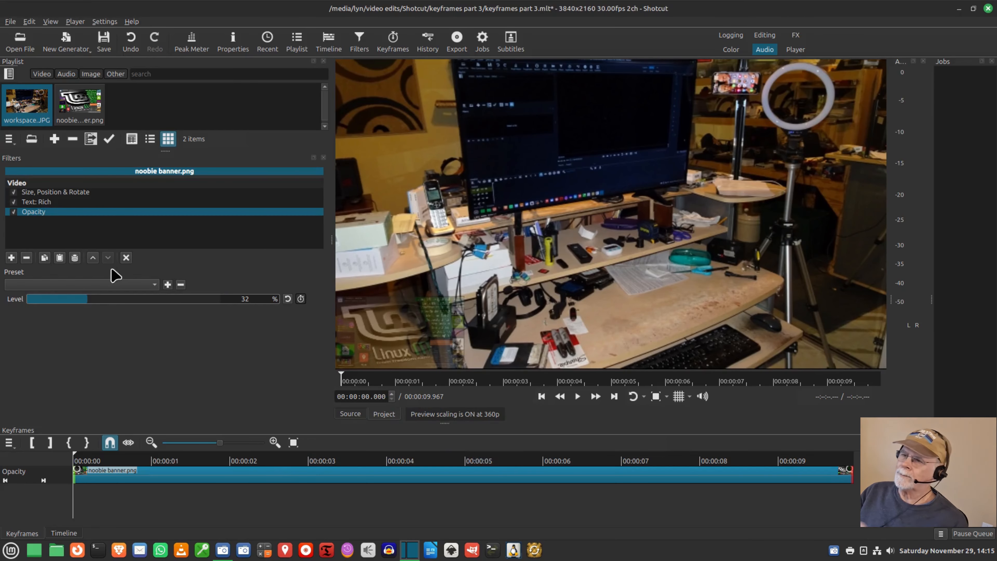
left_click(126, 257)
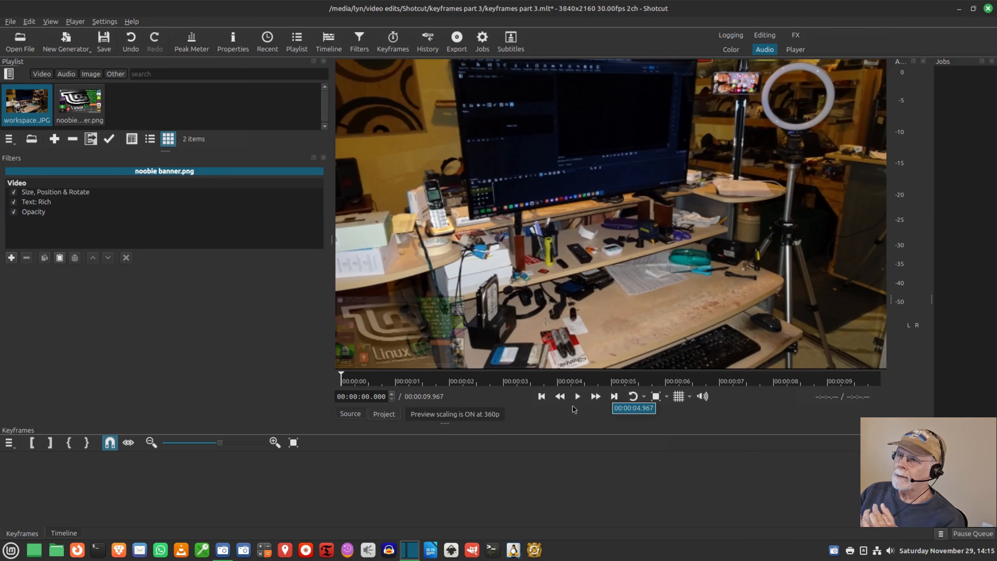
left_click(578, 396)
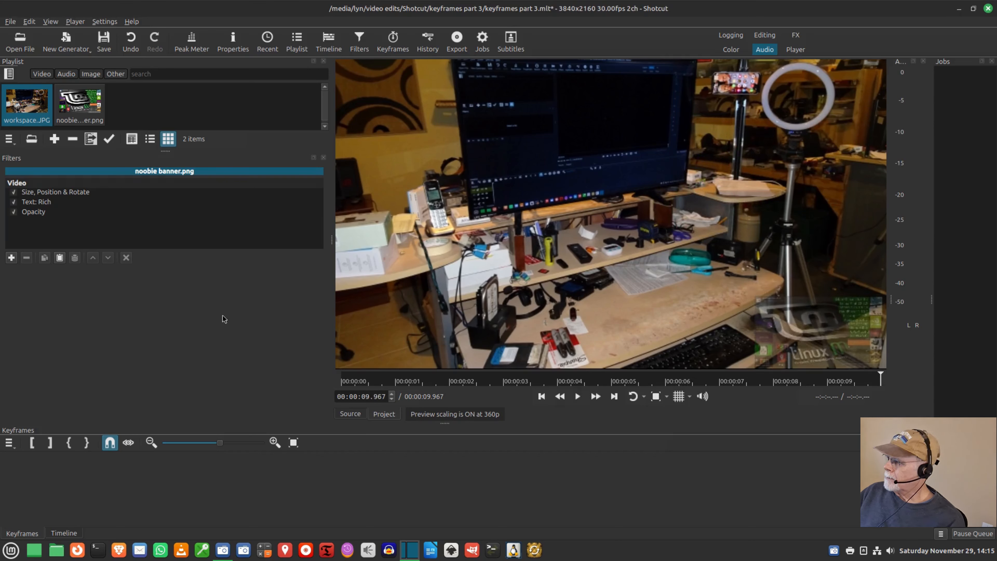
Trim the Opacity filter to run from about 2.1 to 7.2 seconds and play the clip from the beginning to check it.
left_click(38, 216)
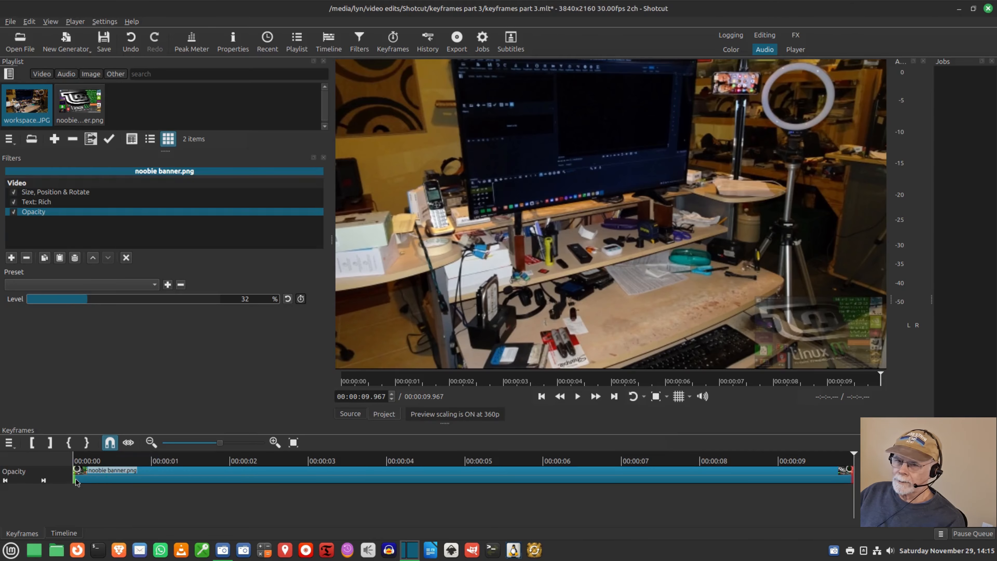
left_click_drag(73, 478, 238, 492)
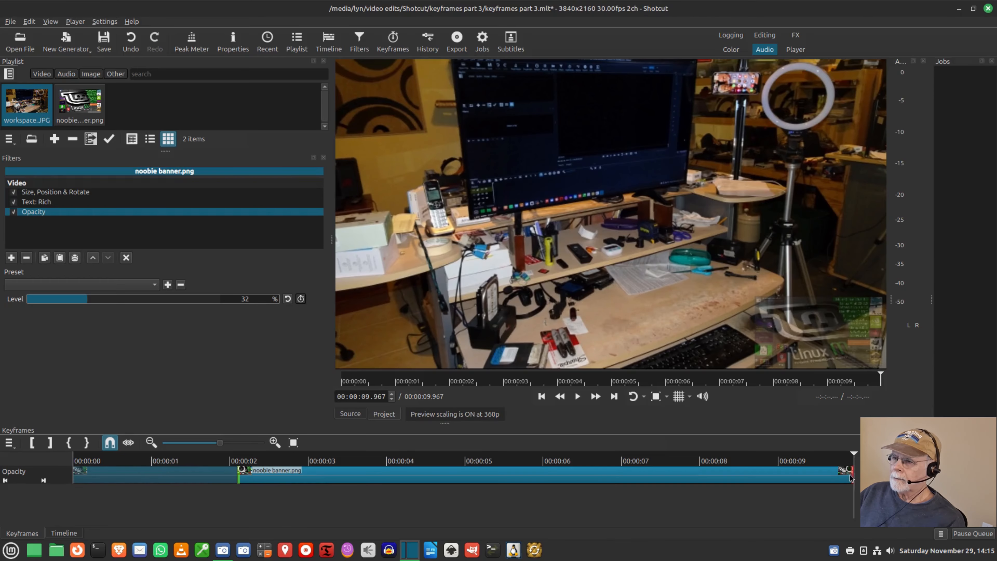
left_click_drag(840, 479, 634, 480)
left_click(541, 396)
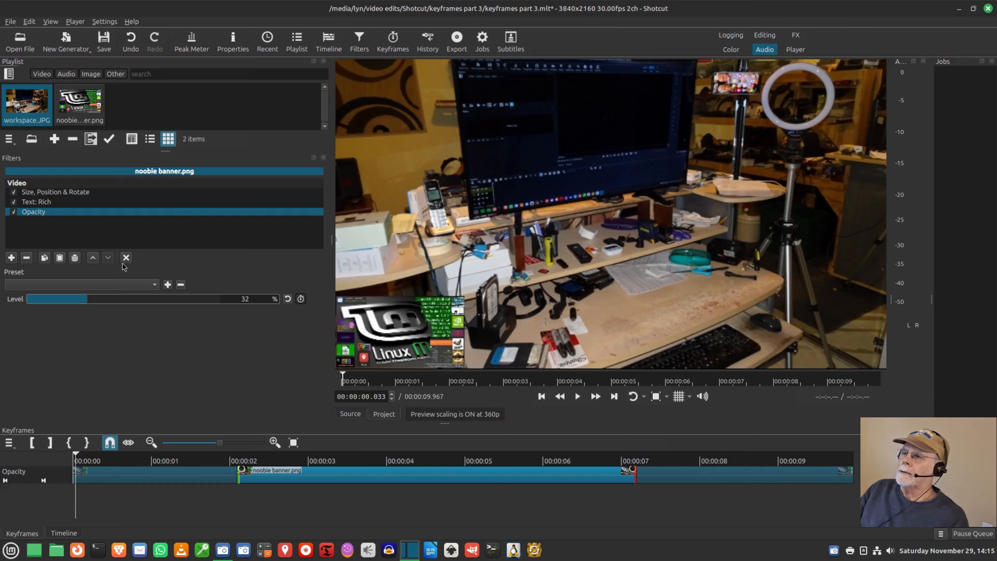
left_click(128, 259)
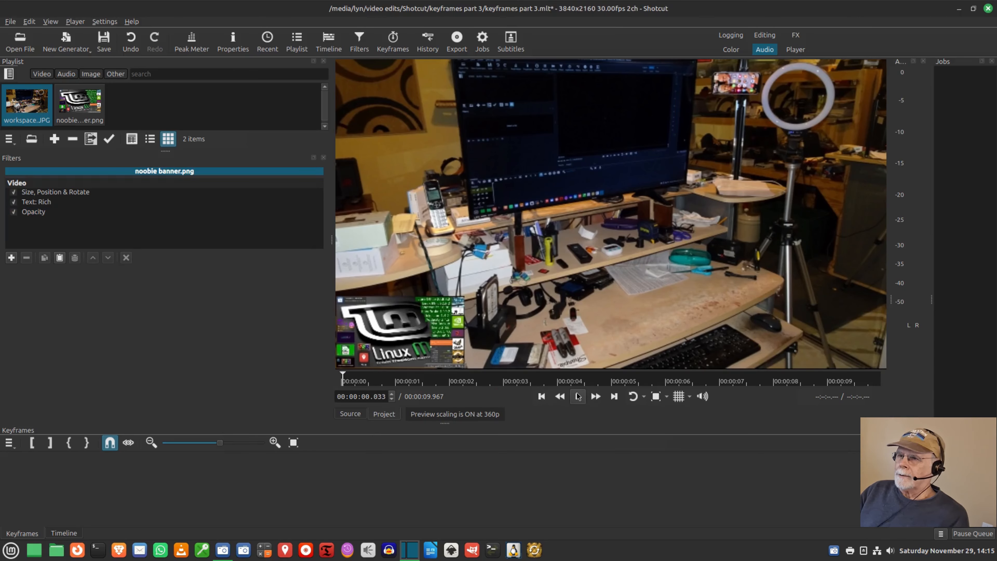
left_click(576, 397)
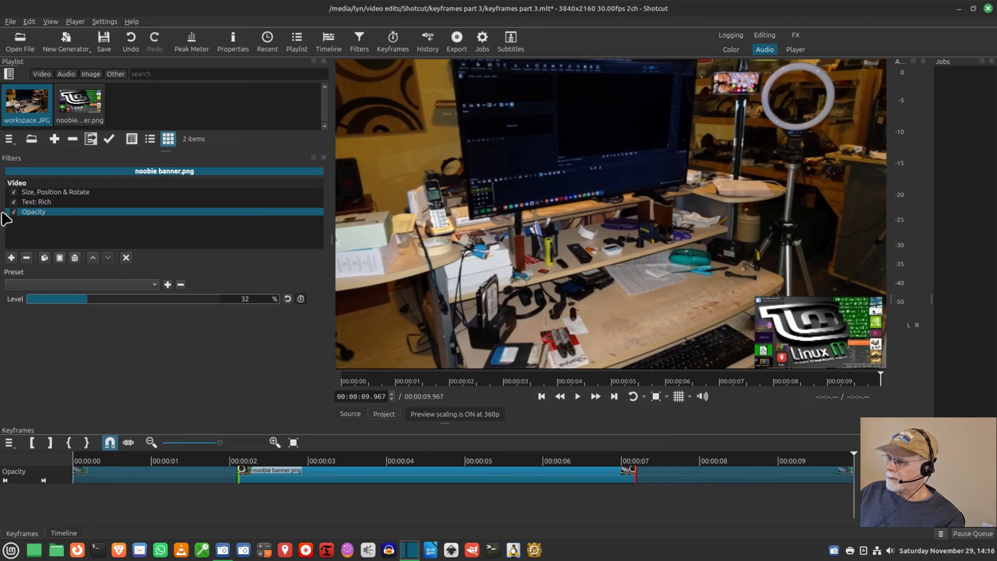
Extend the Text: Rich filter to start at about 1.5 seconds and end at about 7.9 seconds.
left_click(43, 202)
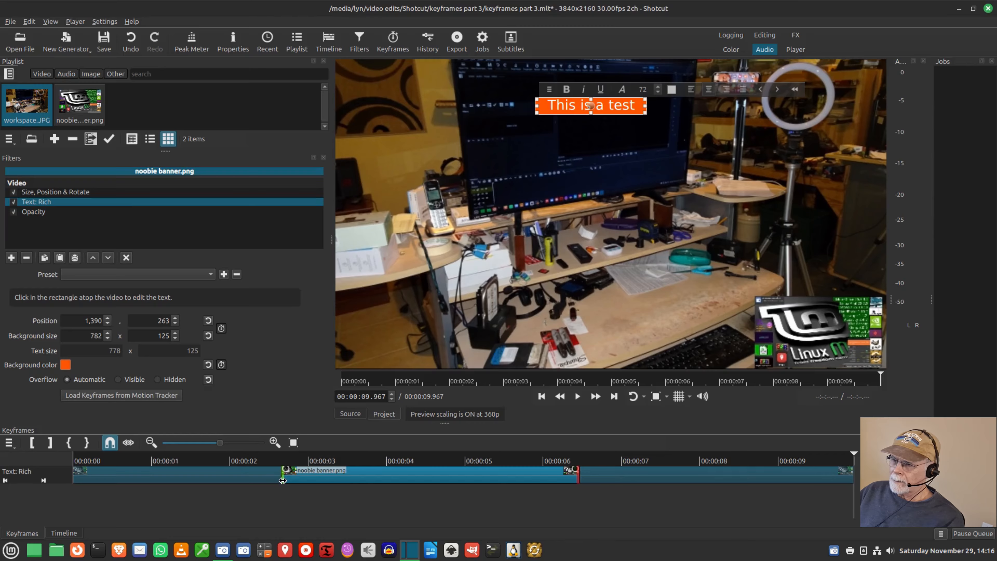
left_click_drag(282, 480, 188, 474)
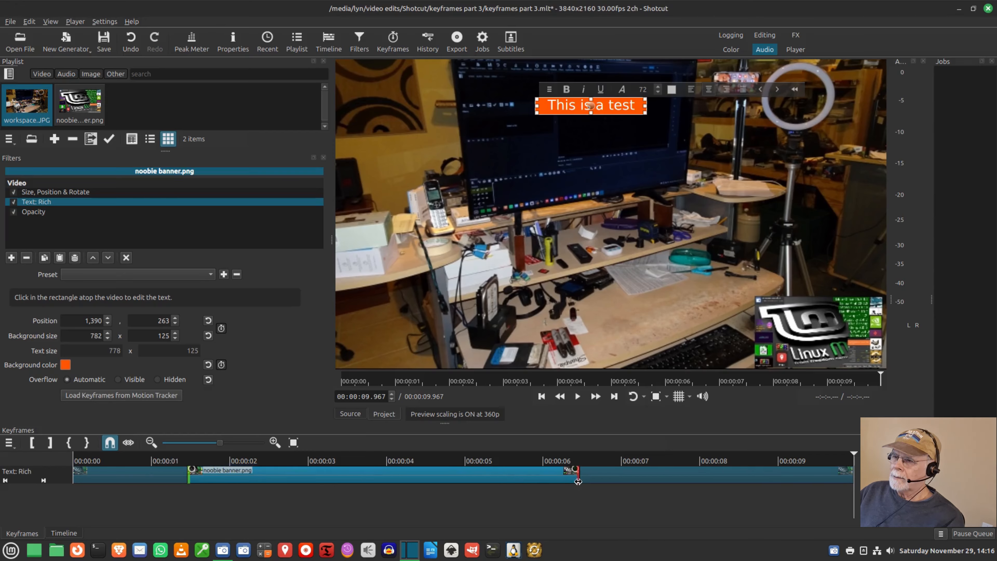
left_click_drag(577, 481, 687, 483)
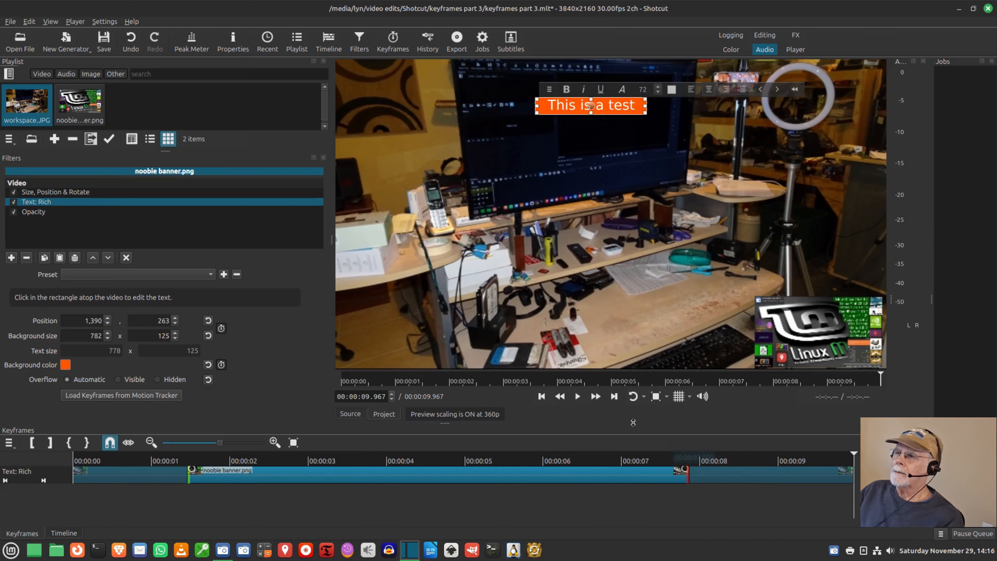
Play the whole clip with no filter selected to check the text and opacity timing, and select the Size, Position & Rotate filter.
left_click(542, 396)
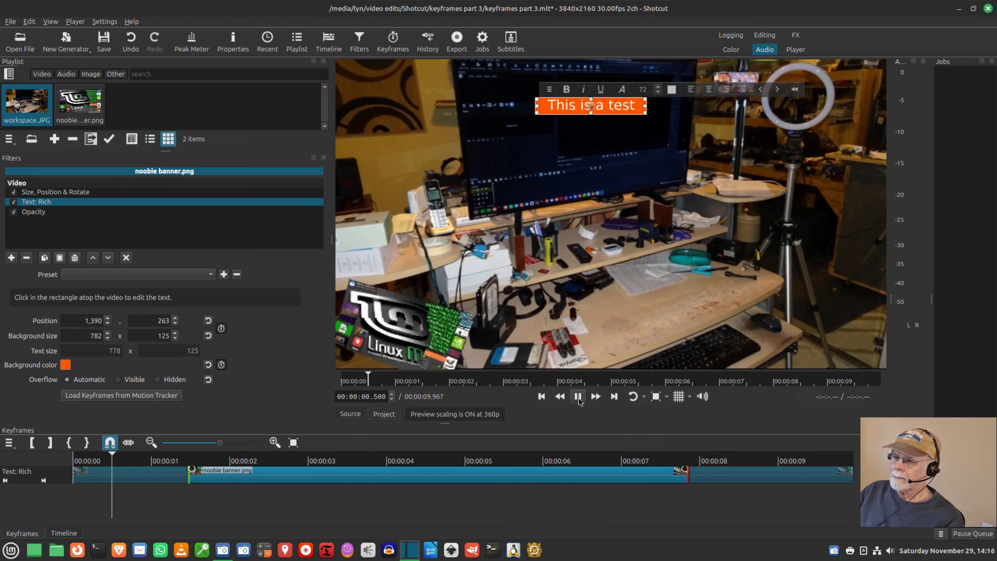
left_click(577, 396)
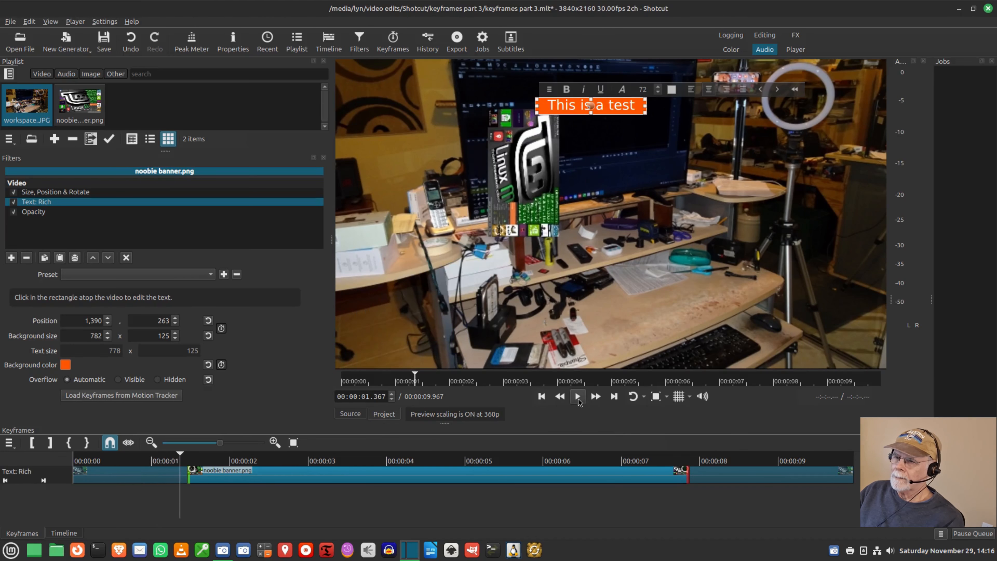
left_click(126, 258)
left_click(541, 396)
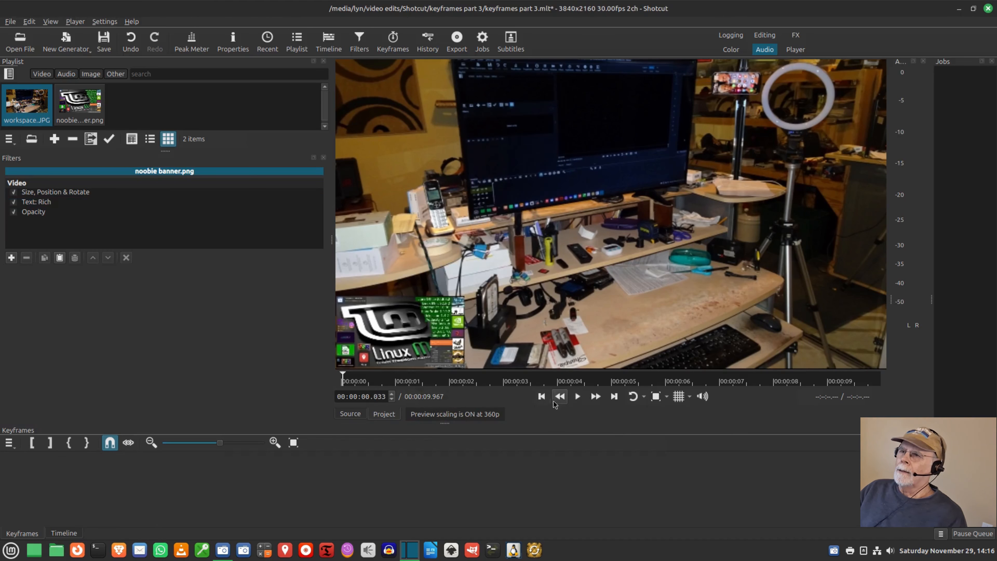
left_click(582, 398)
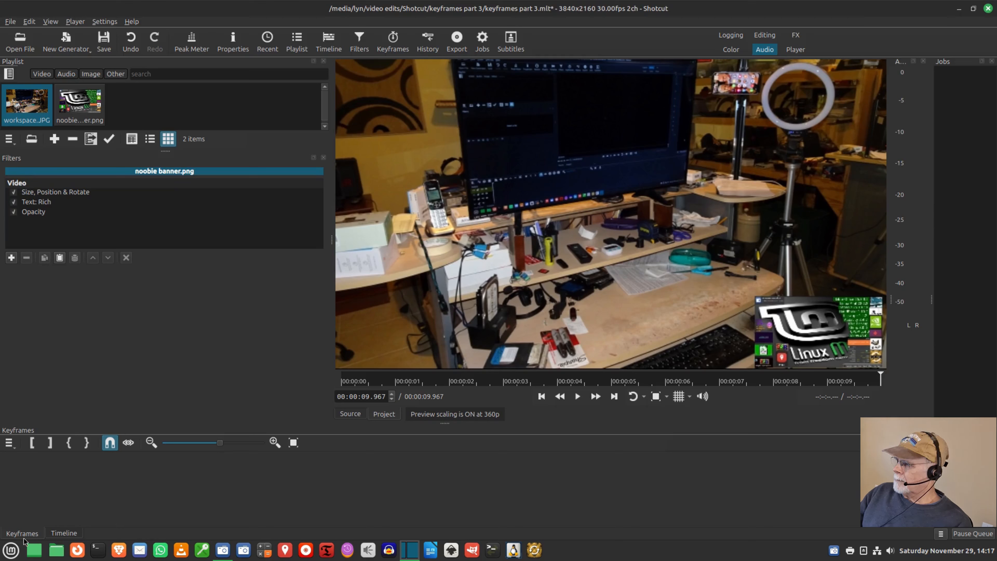
left_click(68, 194)
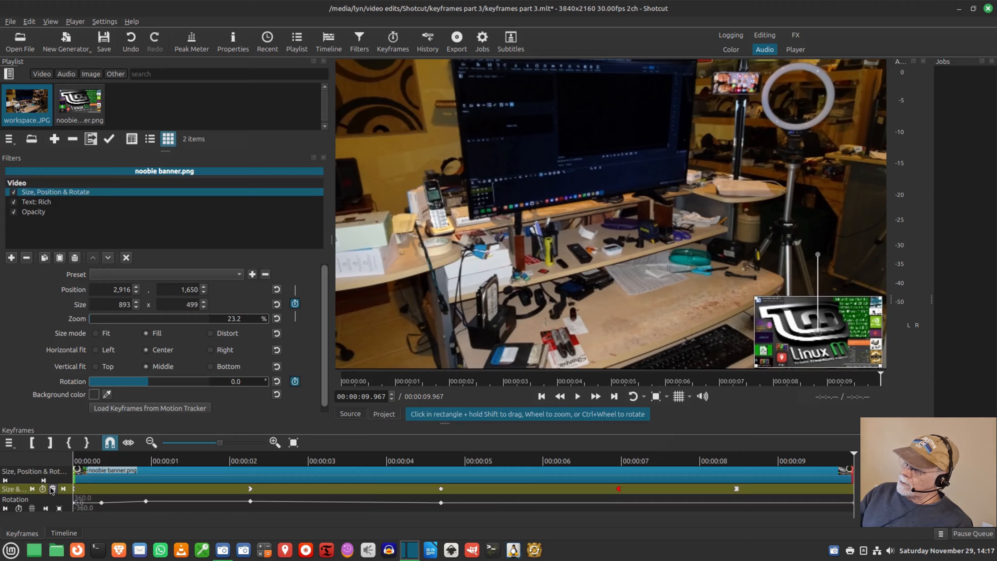